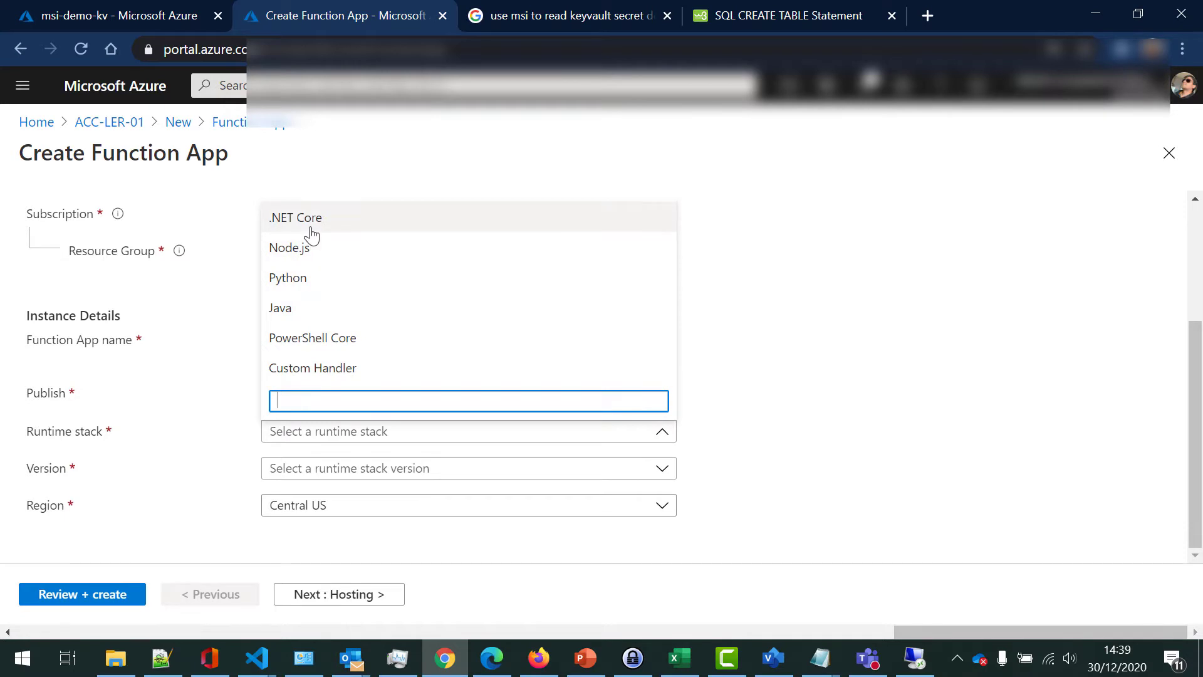
- Set the function app's runtime stack to .NET Core and its region to Central India
click(309, 224)
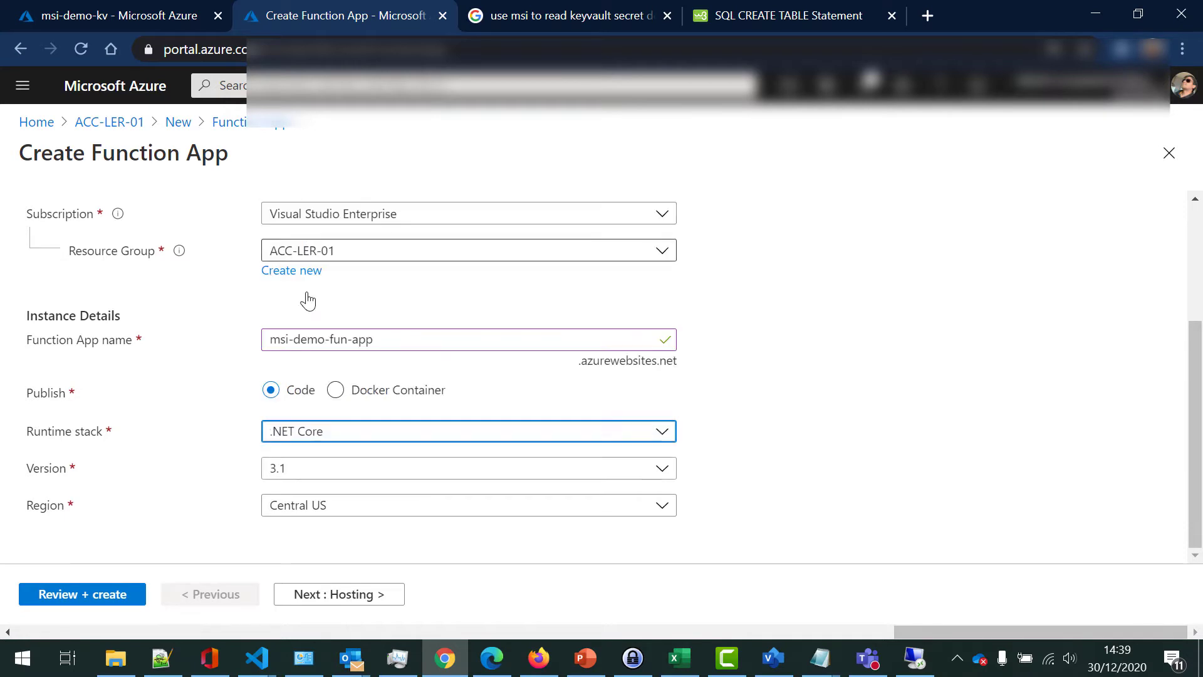
click(346, 505)
text(in)
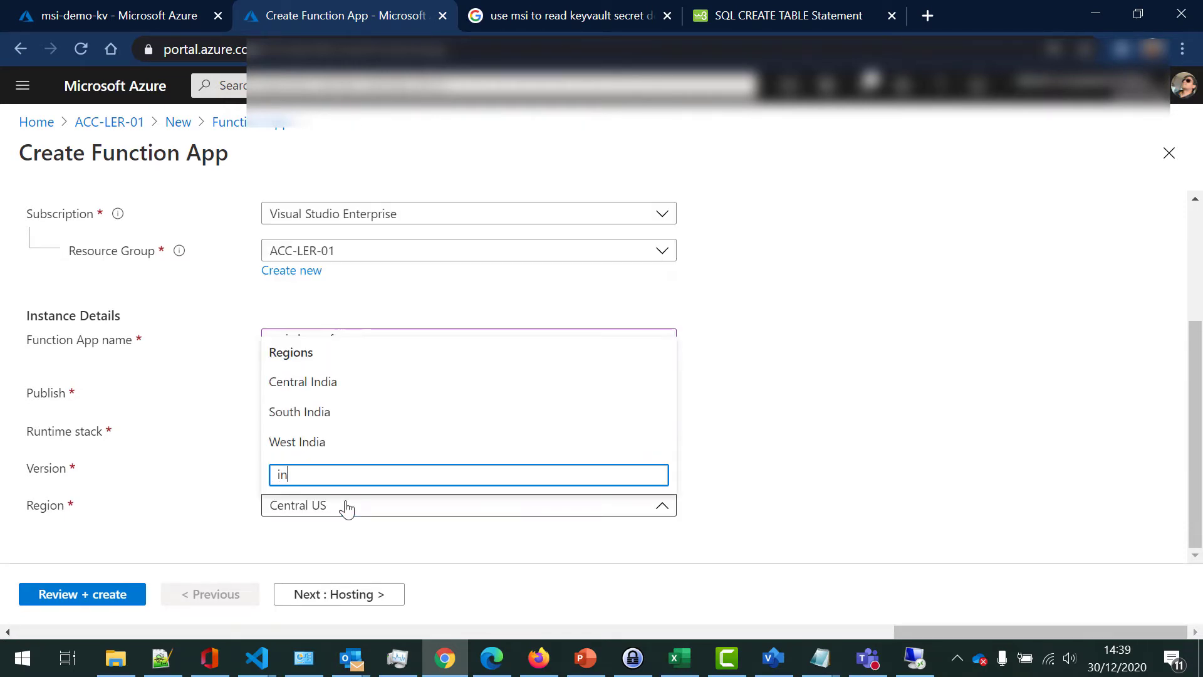
click(318, 384)
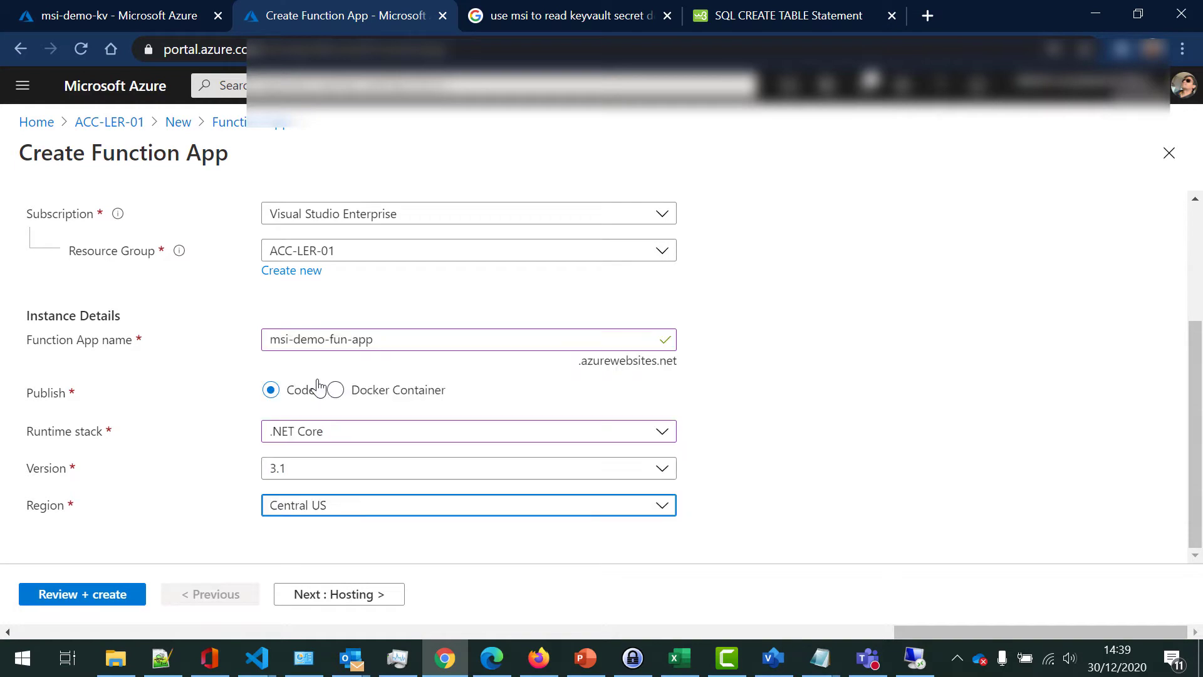
- Review the summary of the msi-demo-fun-app configuration and create the function app
click(342, 595)
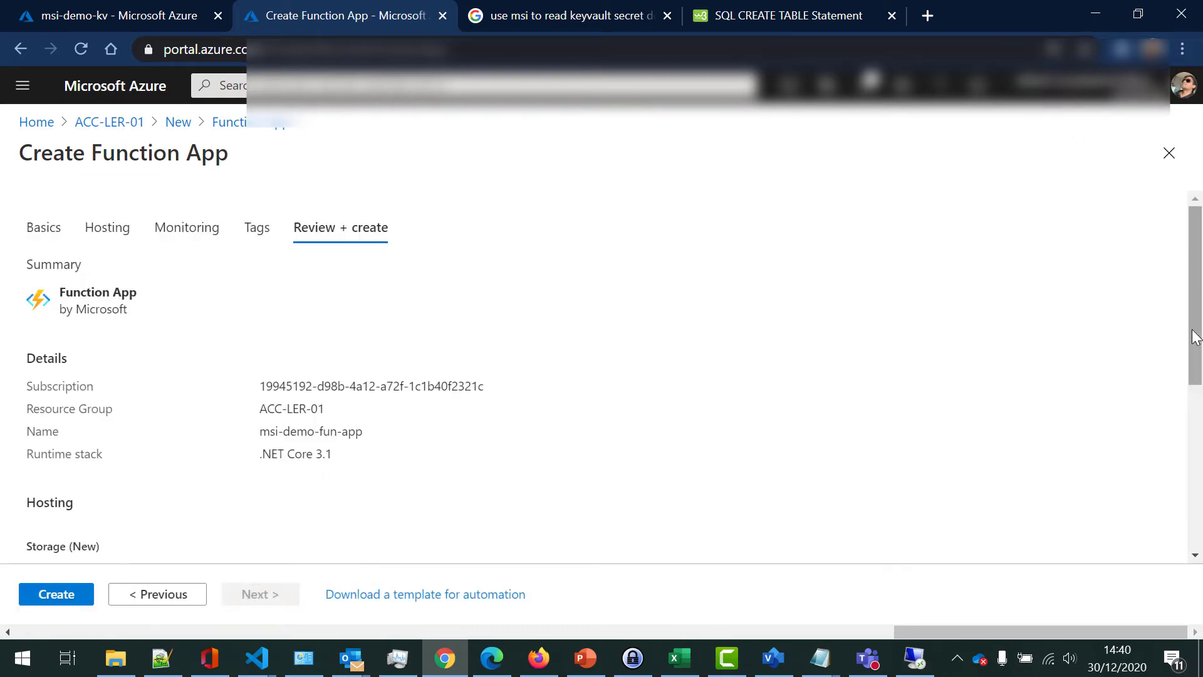
drag(1196, 337, 1195, 501)
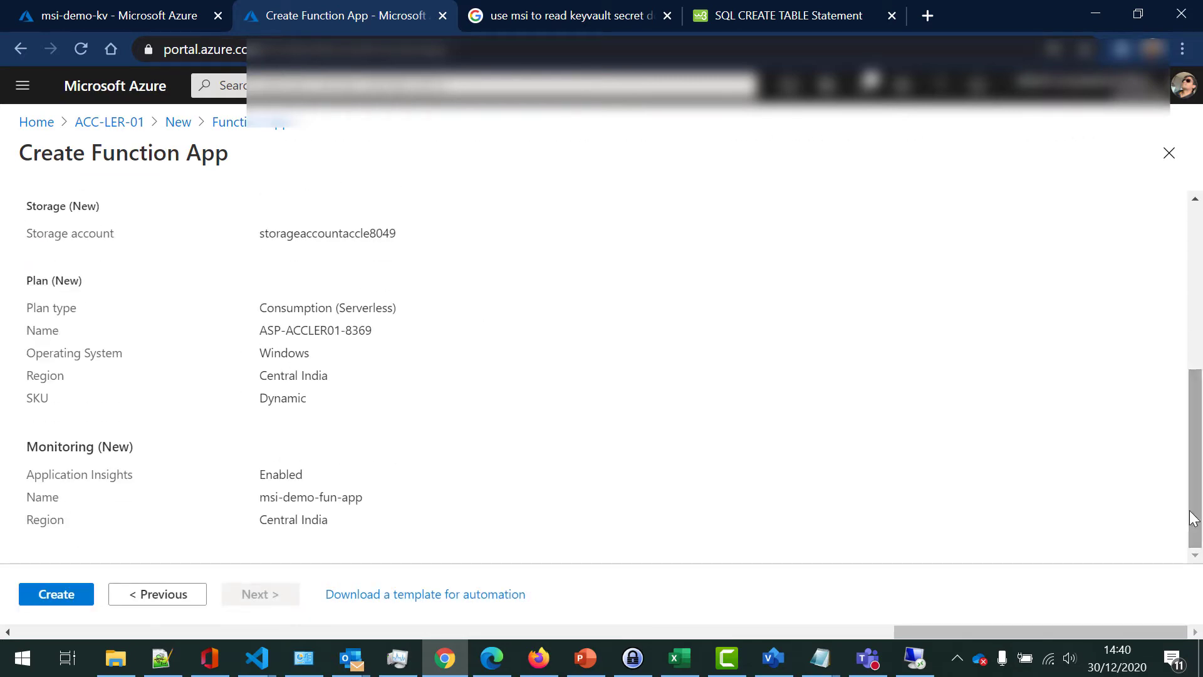
click(75, 597)
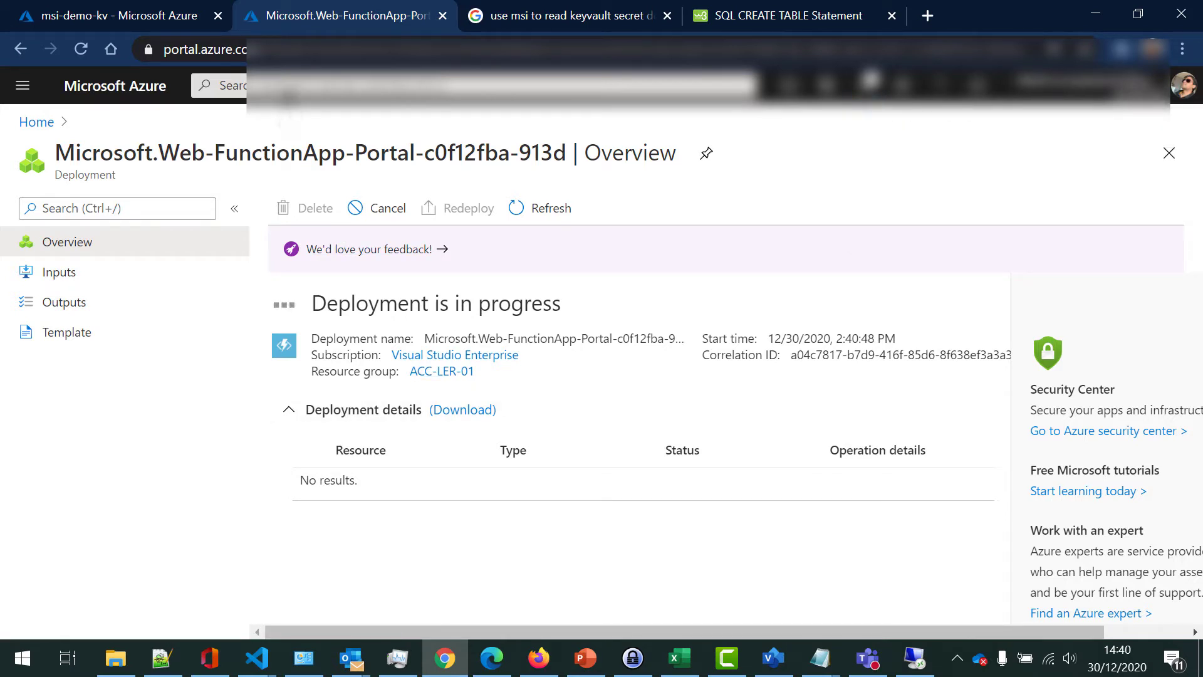
- Switch to the msi-demo-kv key vault and view its secrets
click(137, 12)
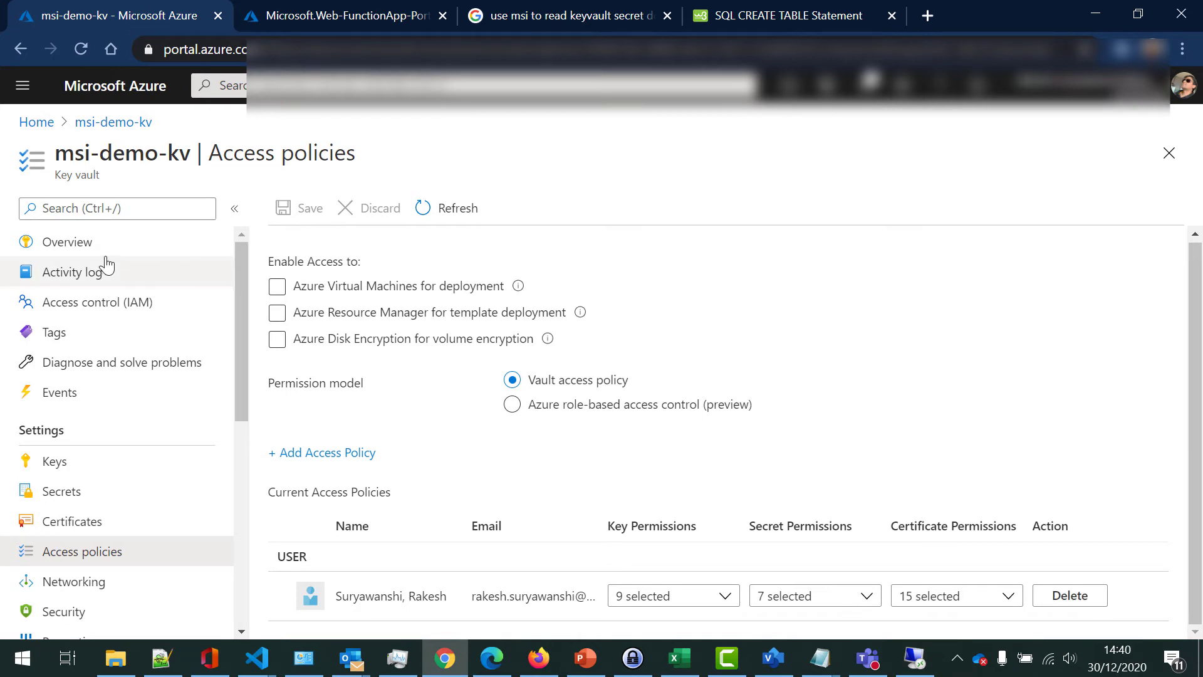
drag(61, 155, 194, 157)
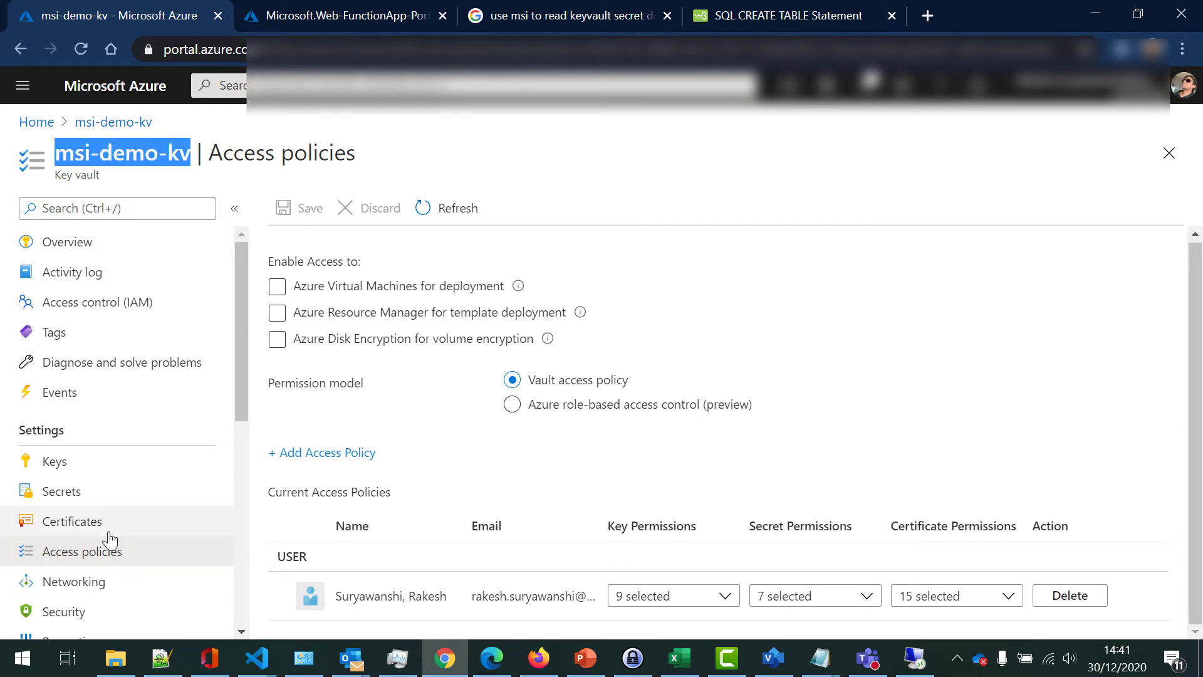
click(140, 489)
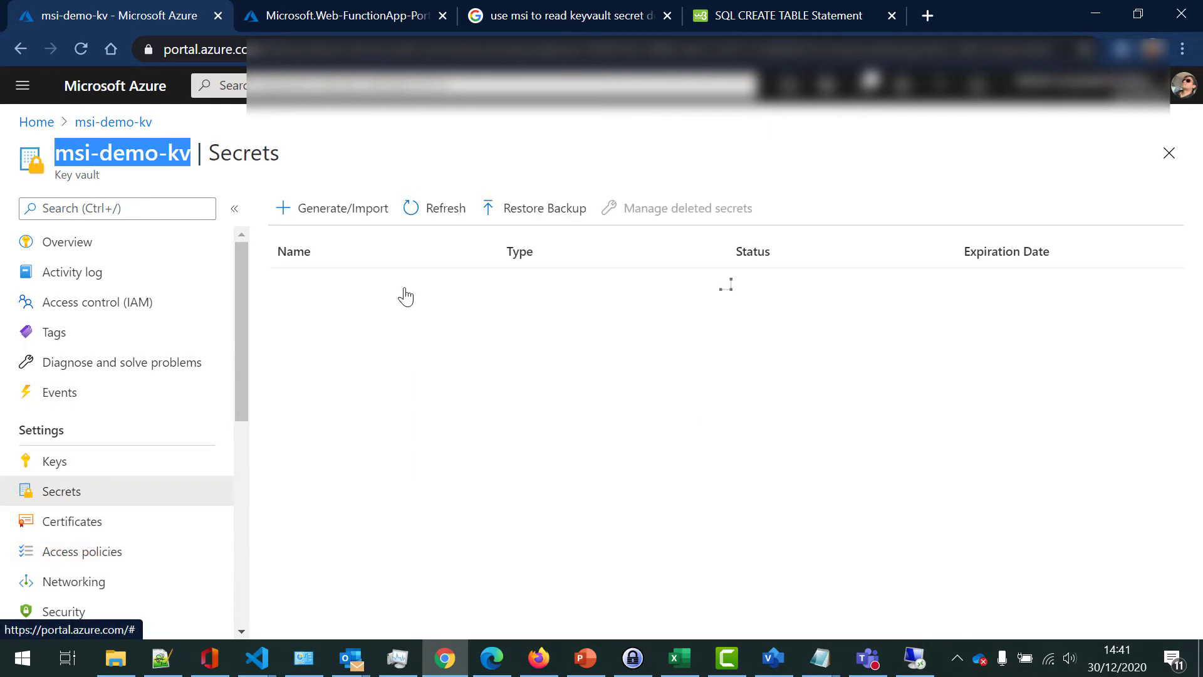
- Switch to File Explorer and open functionproj.txt and runcsx.txt from the 05-Functions folder
mouse_move(820, 663)
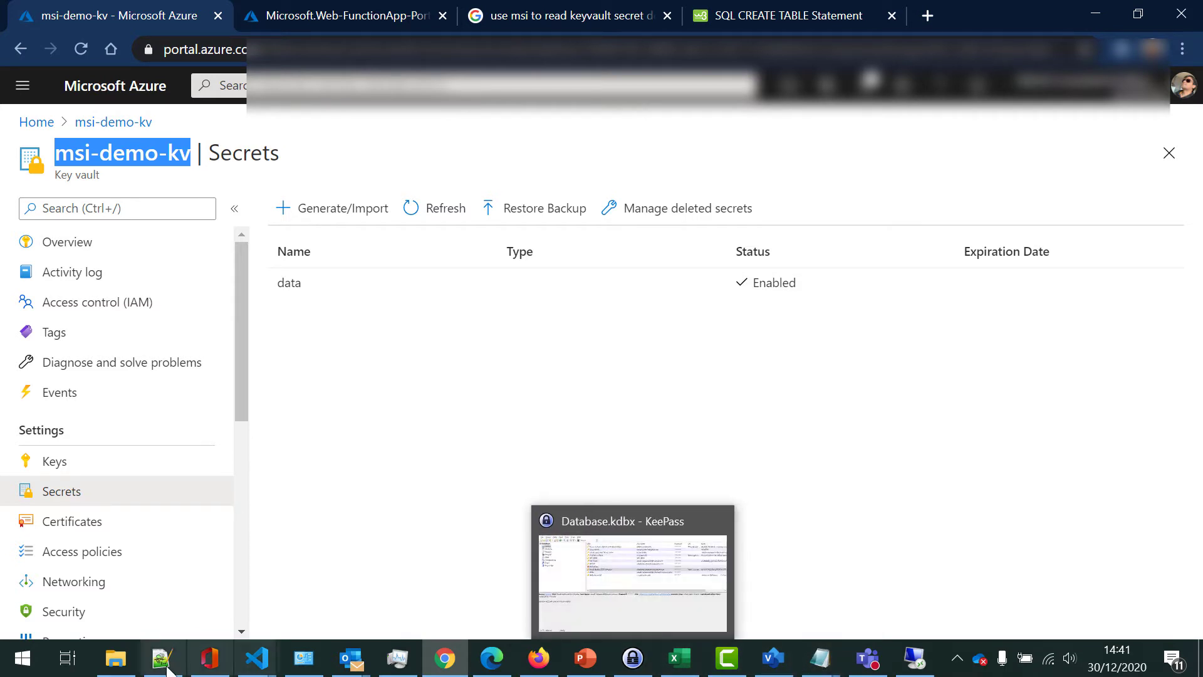
click(134, 668)
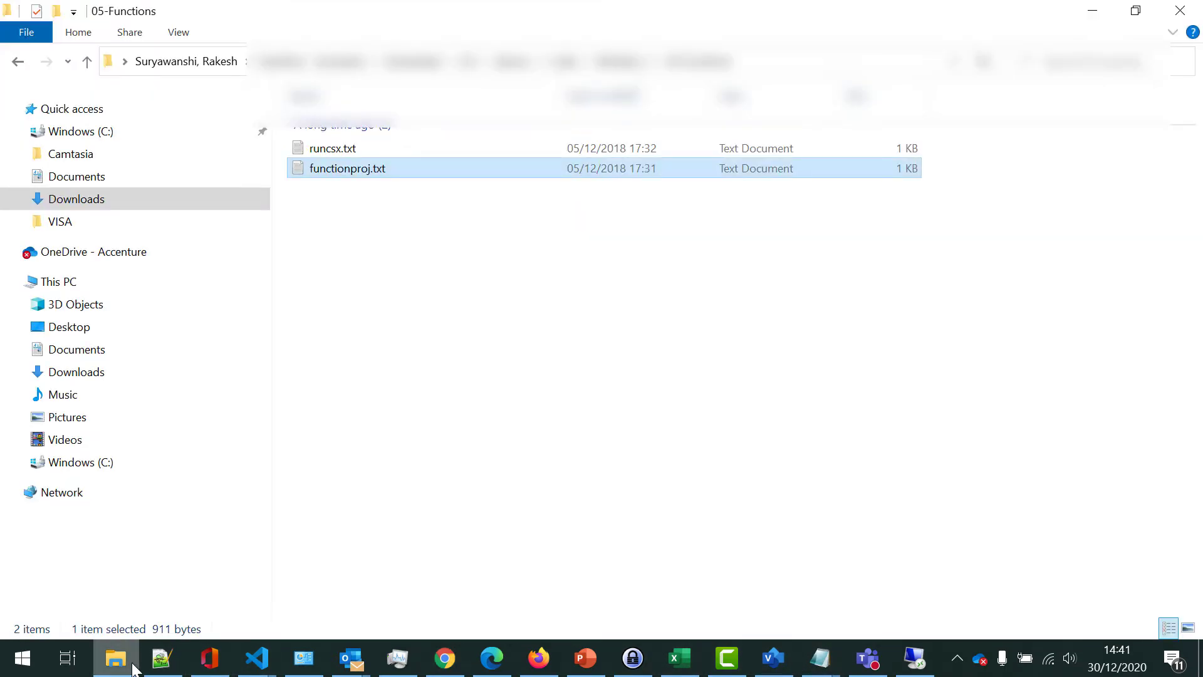
double_click(342, 168)
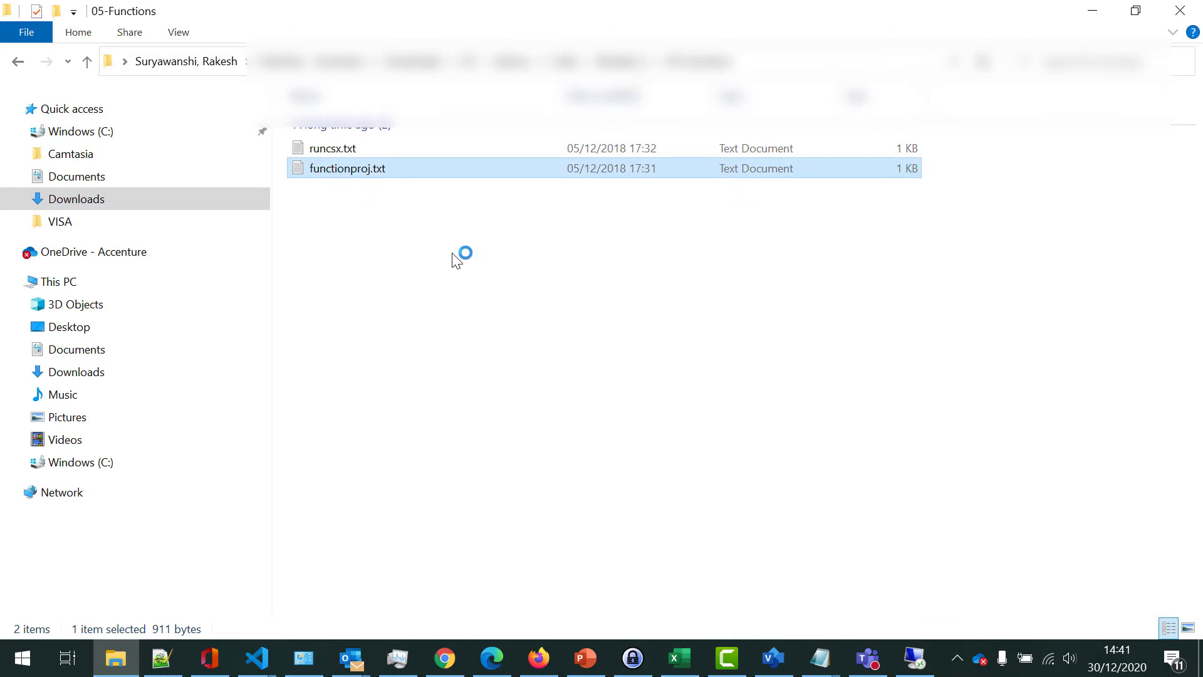
click(1116, 317)
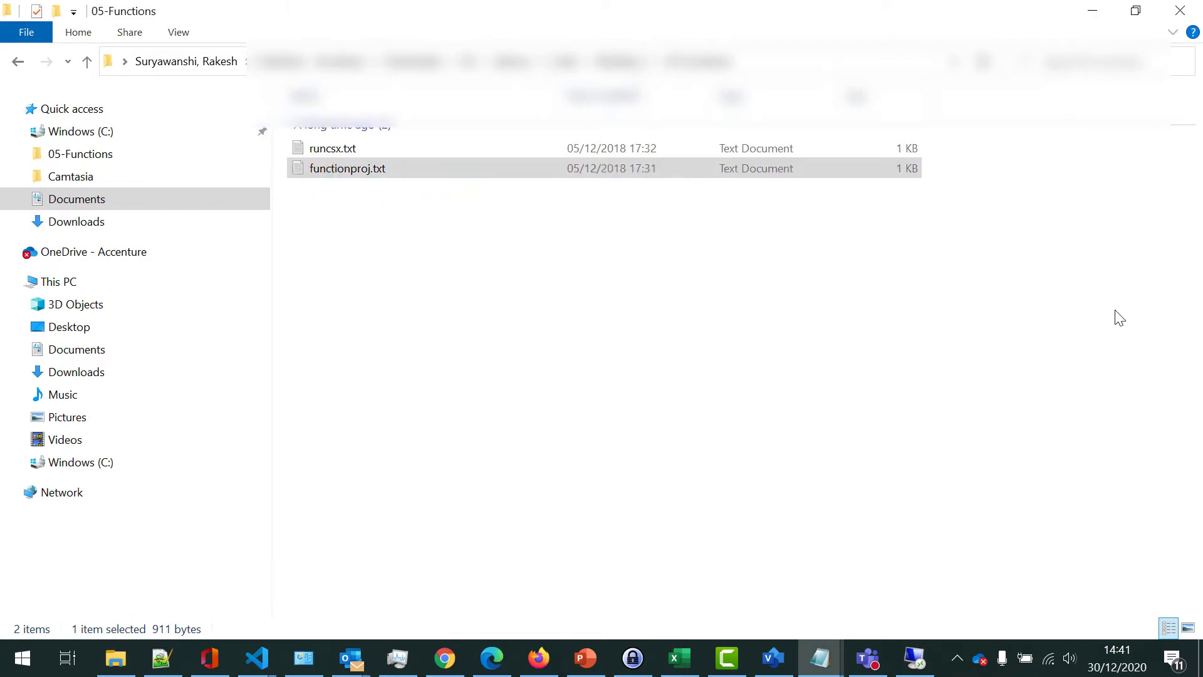
click(348, 153)
double_click(348, 152)
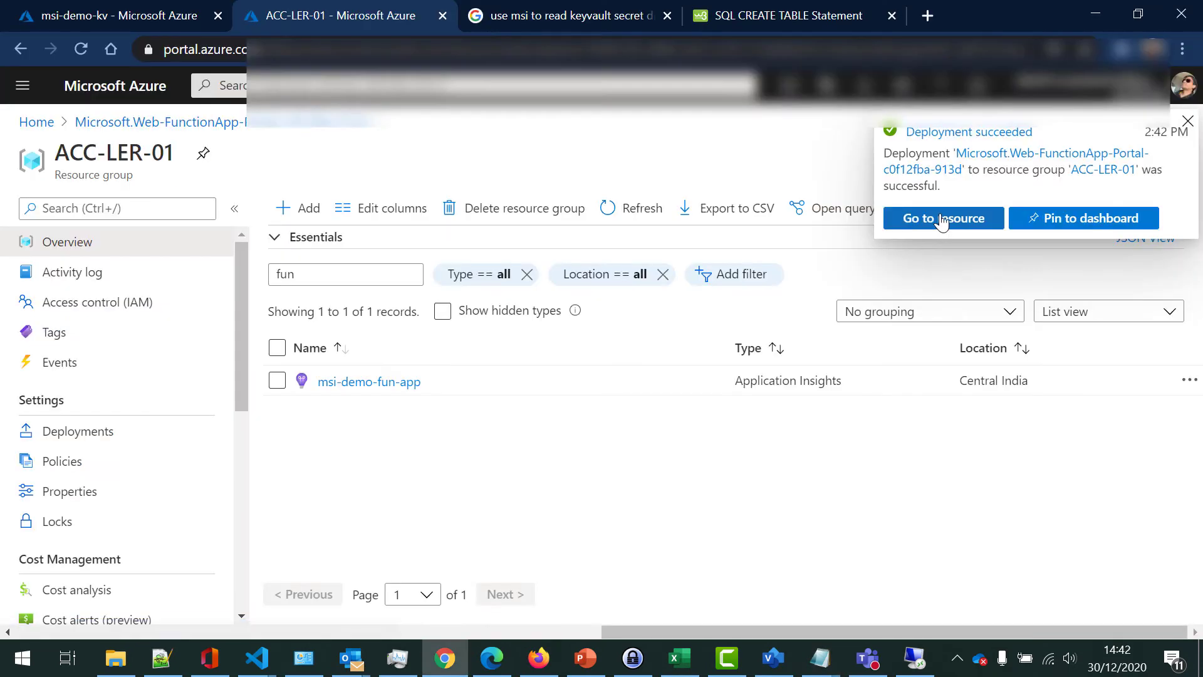
- Go to the deployed msi-demo-fun-app resource and open its Identity settings
click(942, 217)
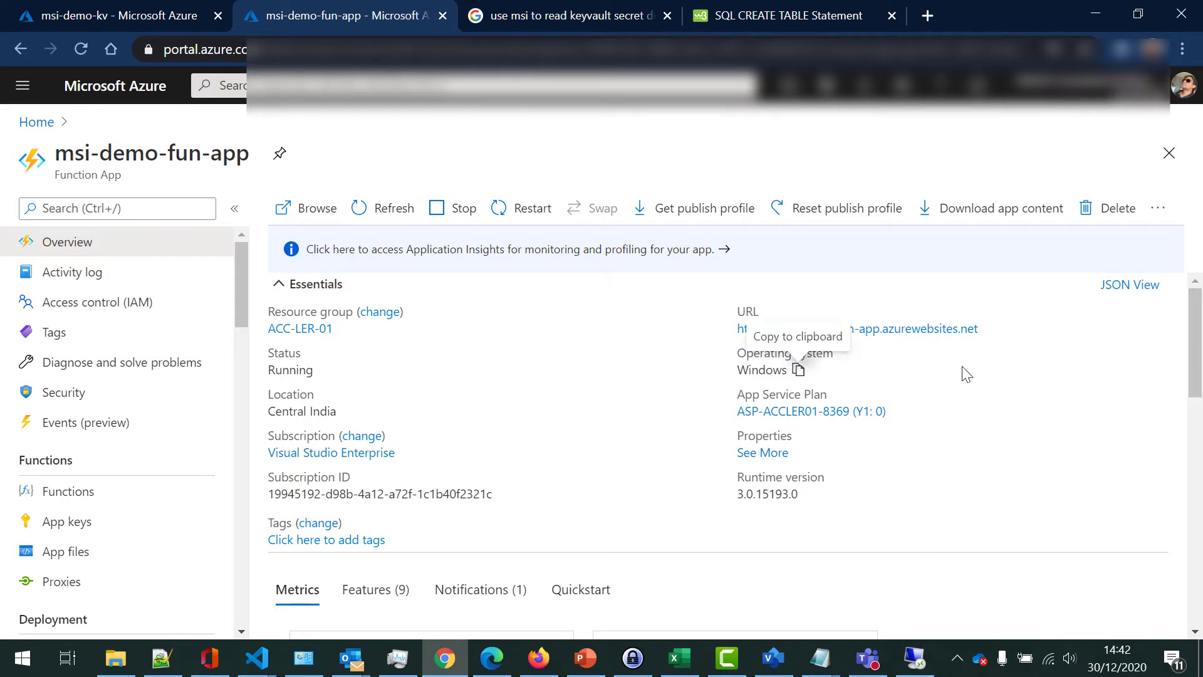
scroll(437, 468, down, 6)
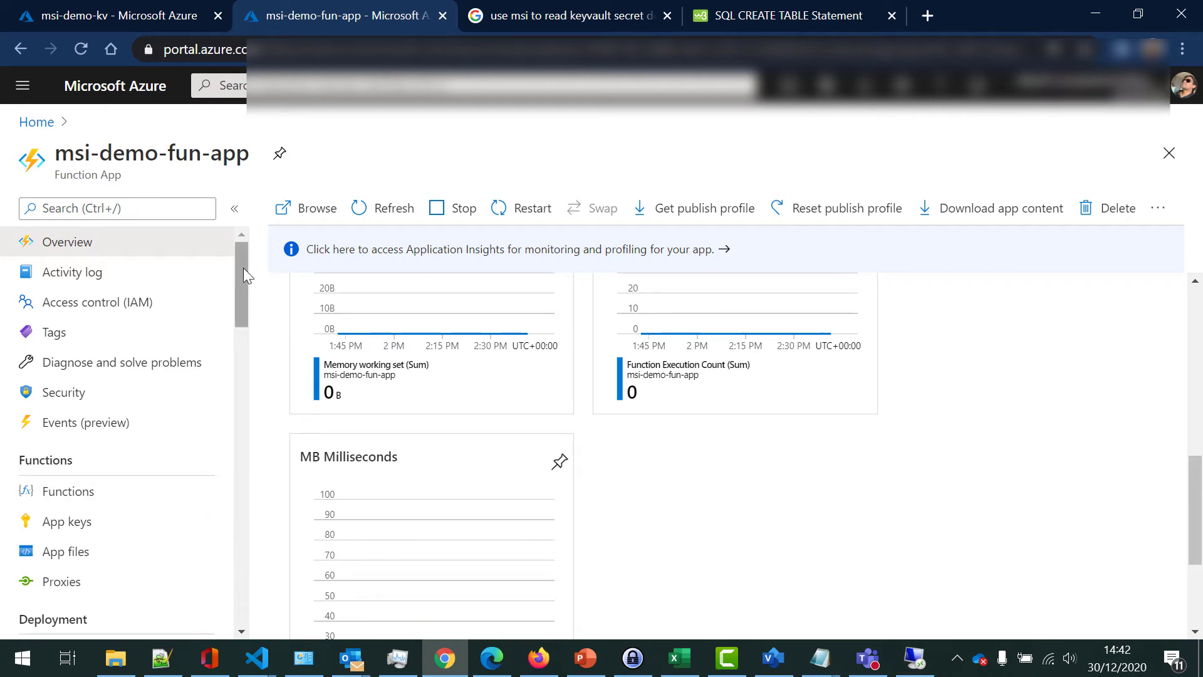
scroll(243, 268, down, 1)
scroll(246, 292, down, 6)
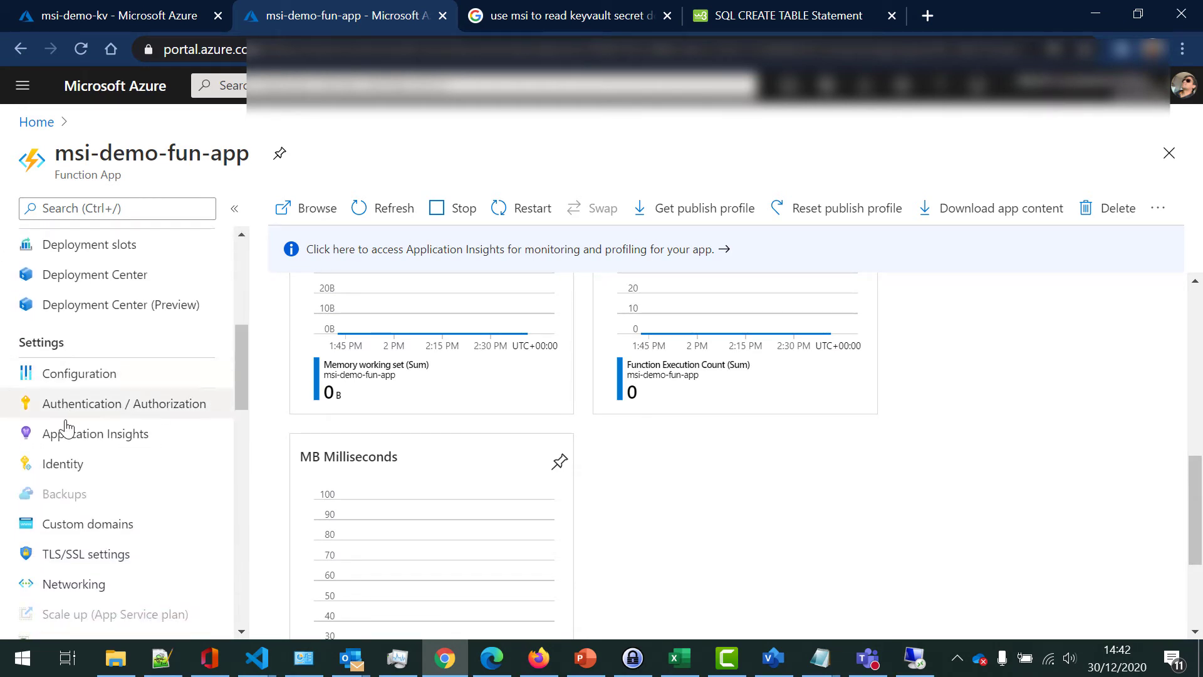
click(70, 463)
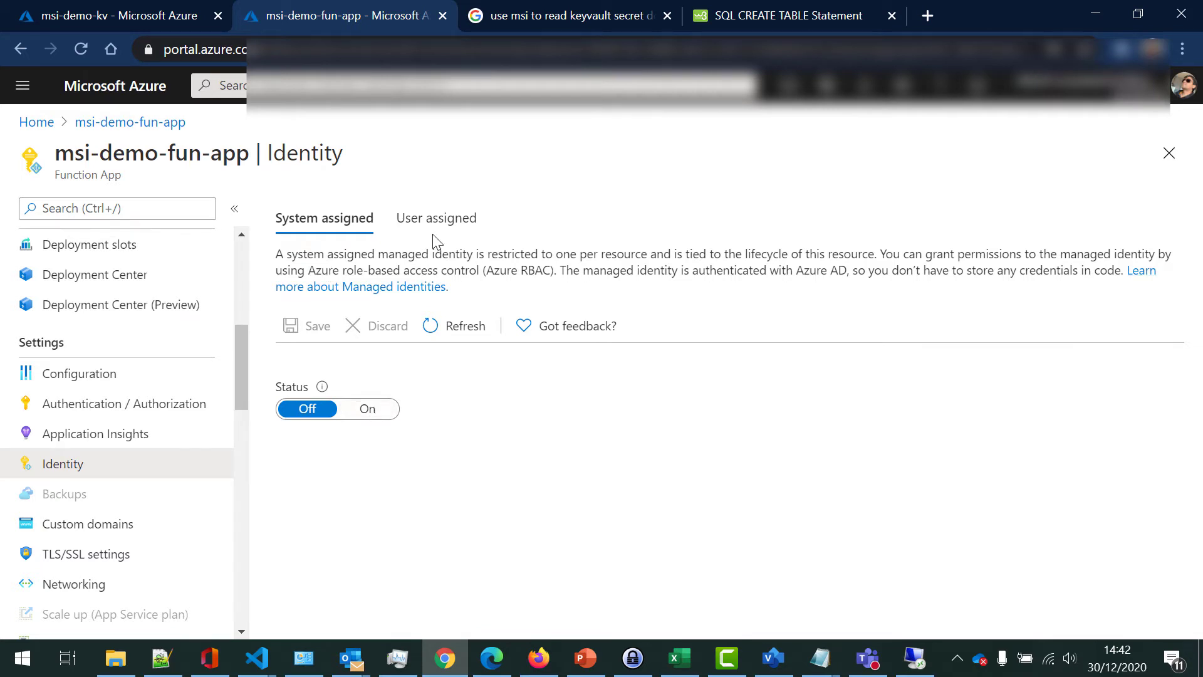
- Turn on the system-assigned managed identity for msi-demo-fun-app, then save and confirm the change
click(379, 413)
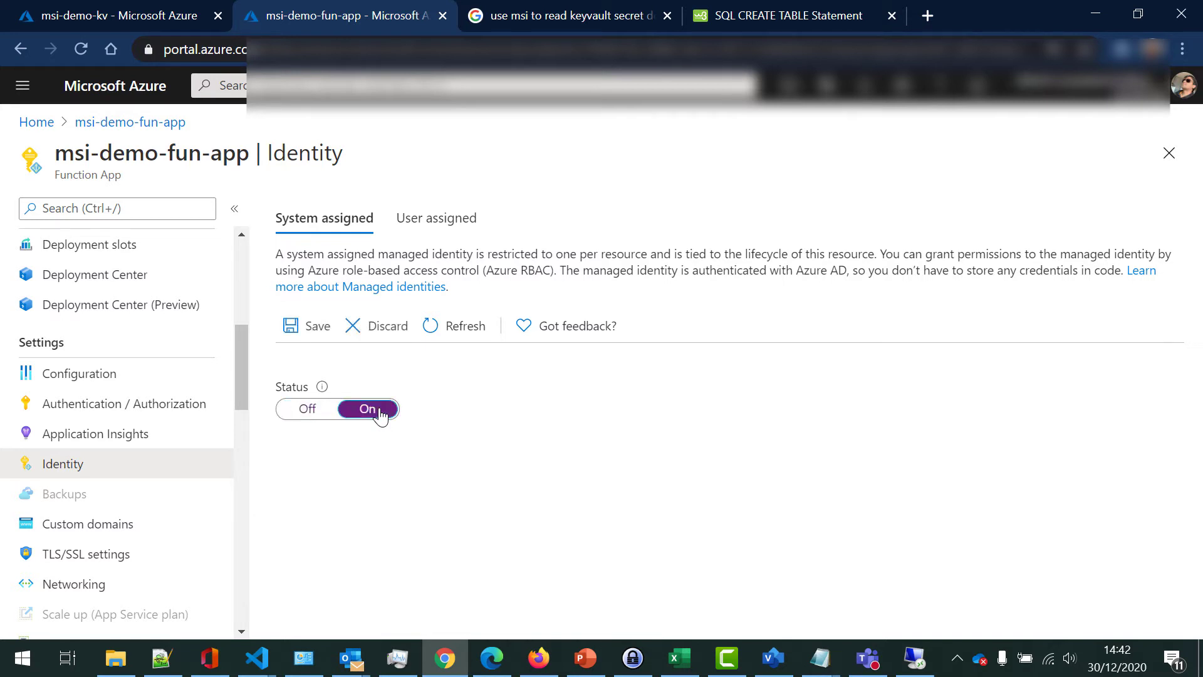
click(310, 326)
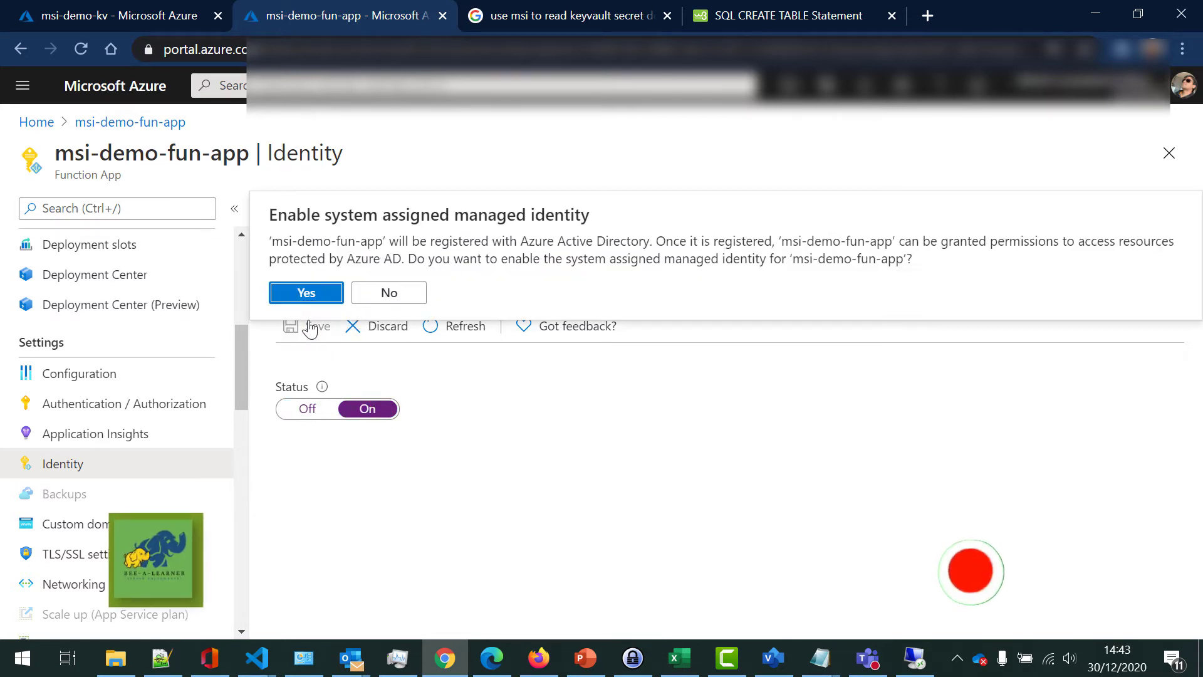
click(298, 295)
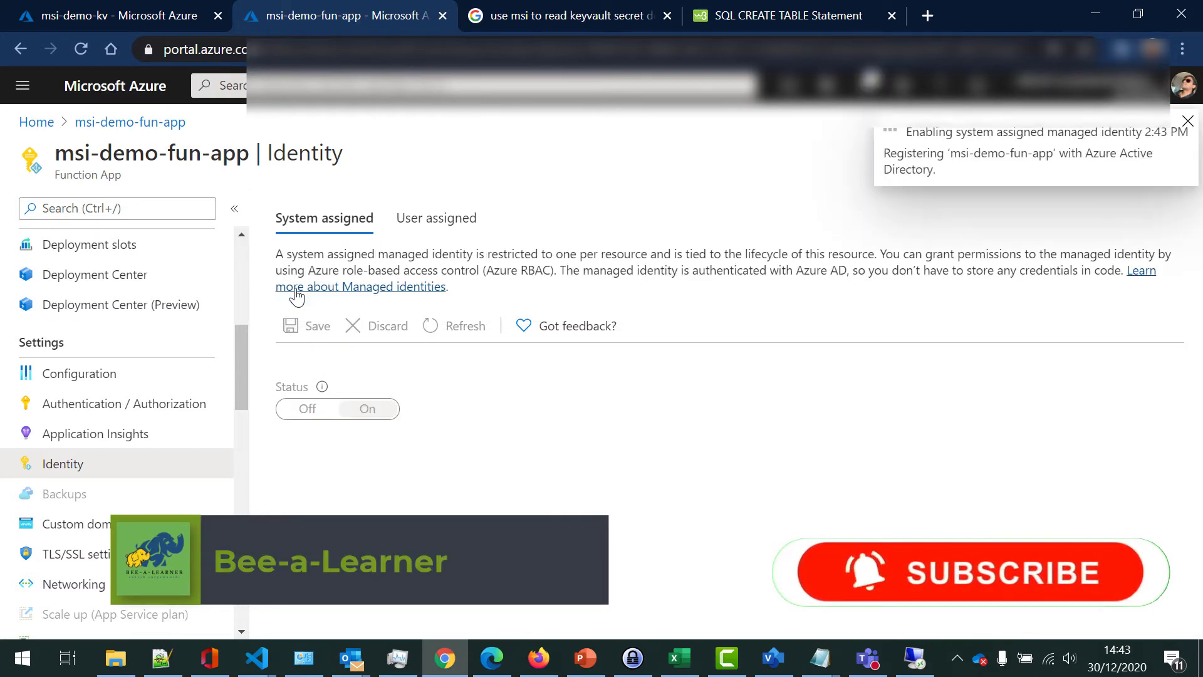
click(239, 256)
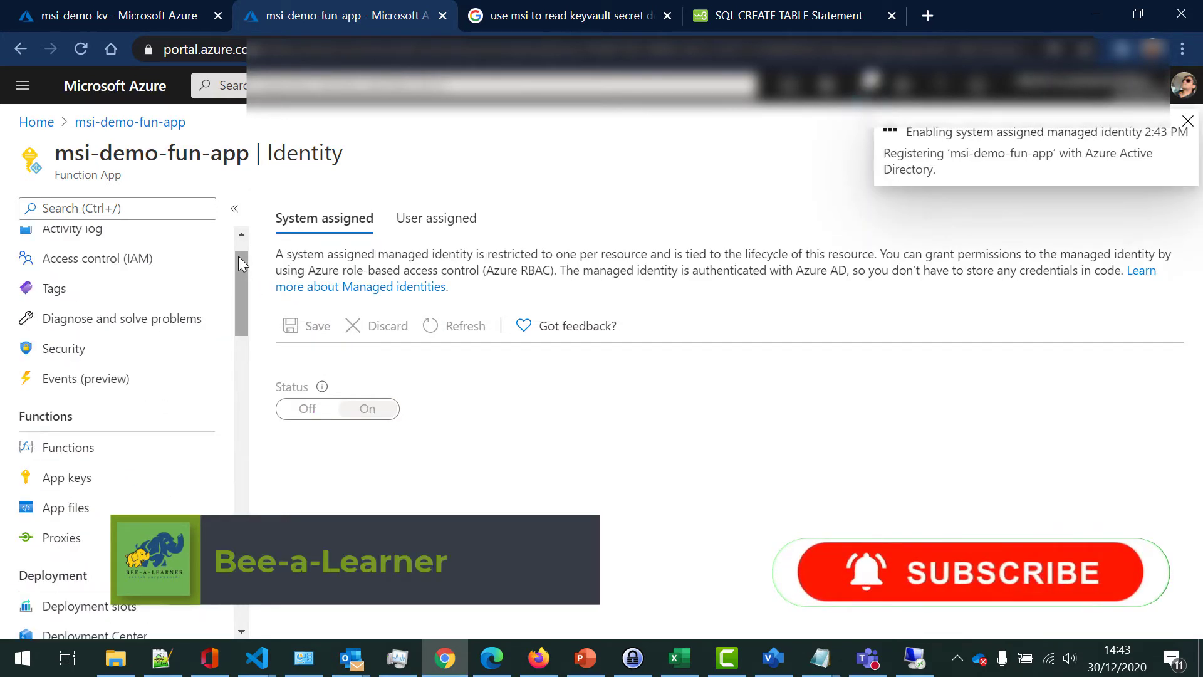
drag(236, 257, 236, 243)
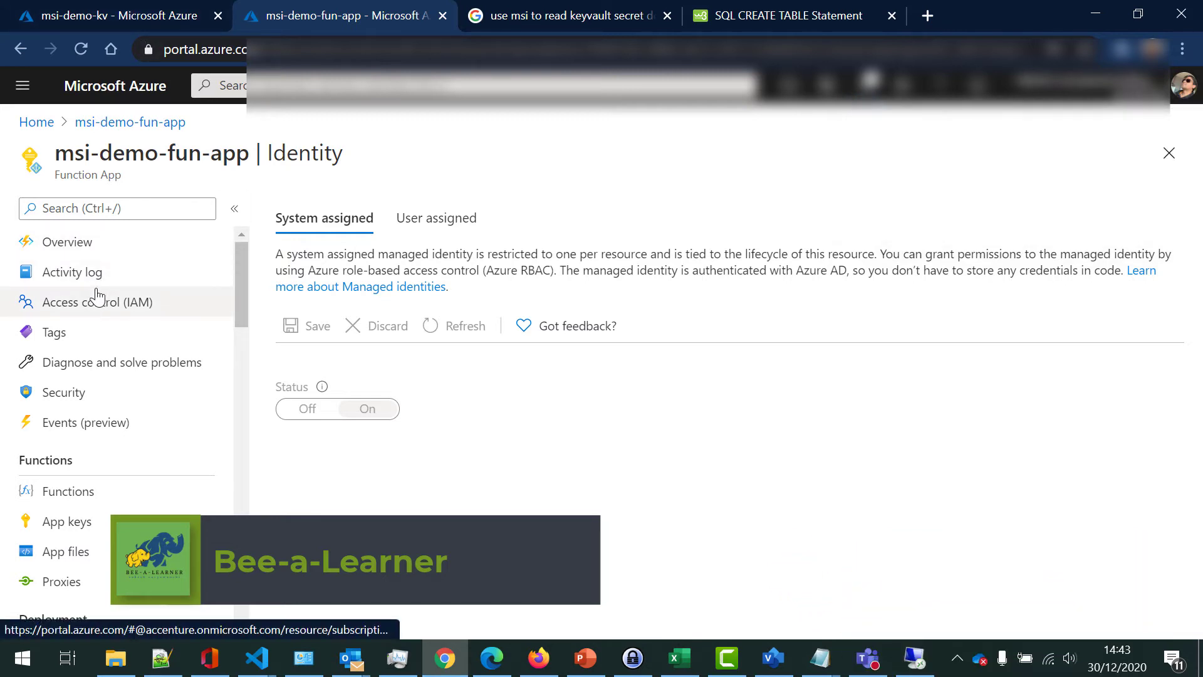
click(102, 492)
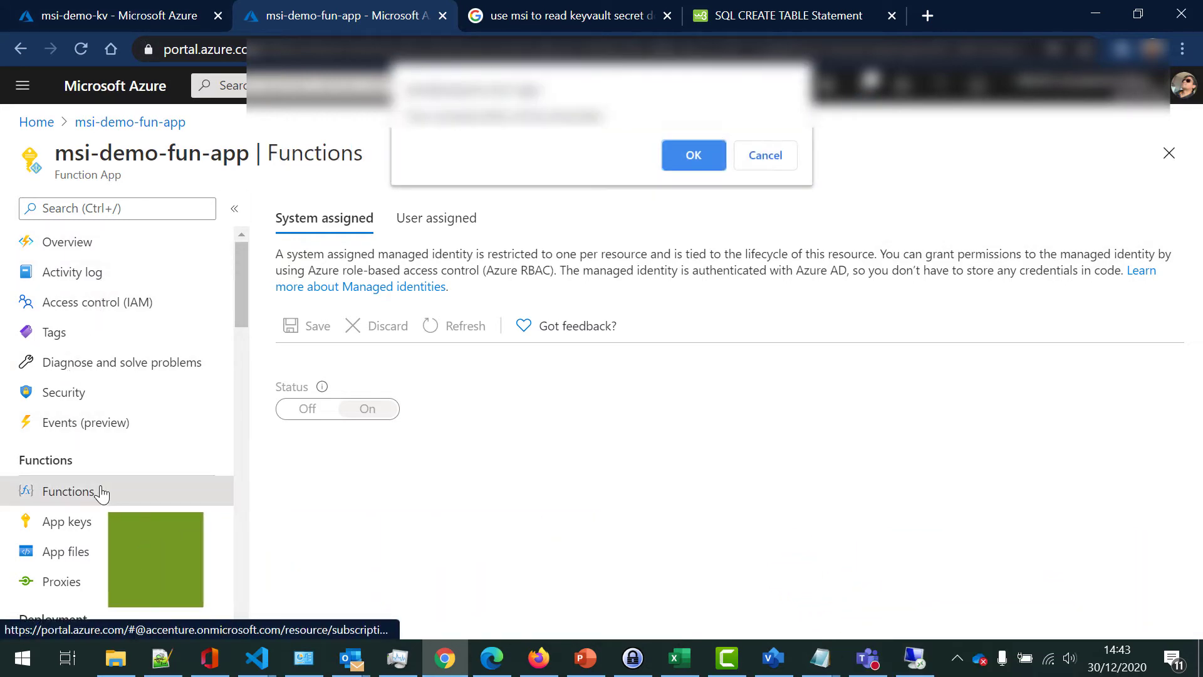
click(774, 156)
click(112, 493)
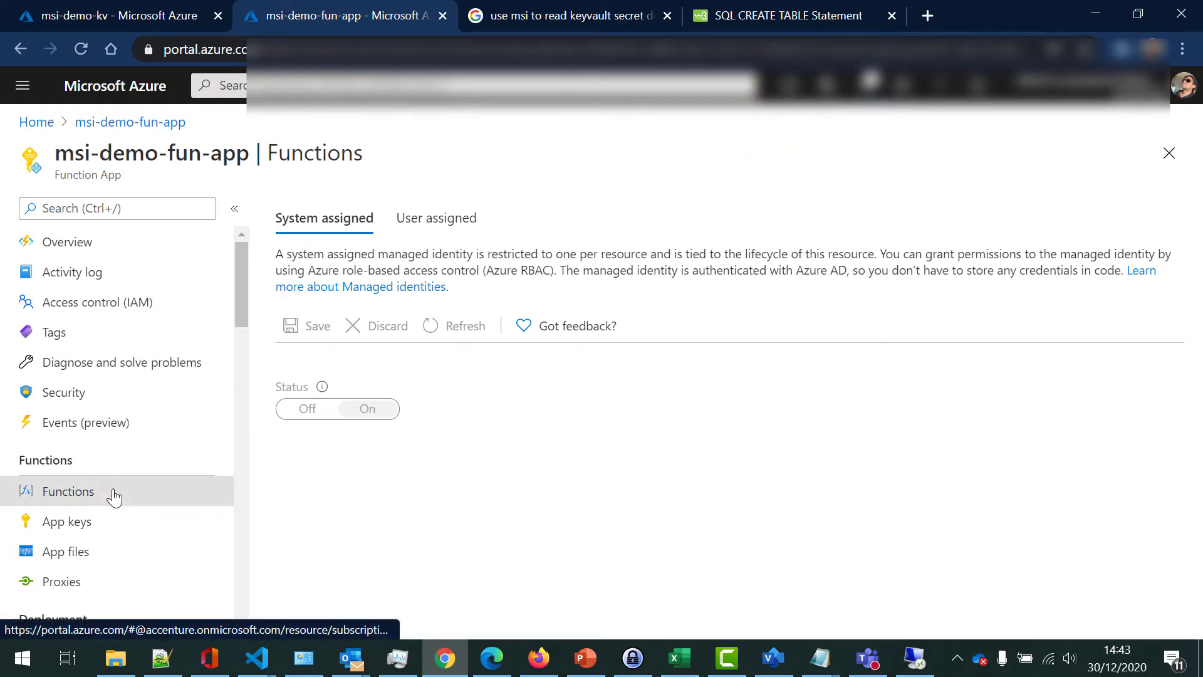
click(768, 156)
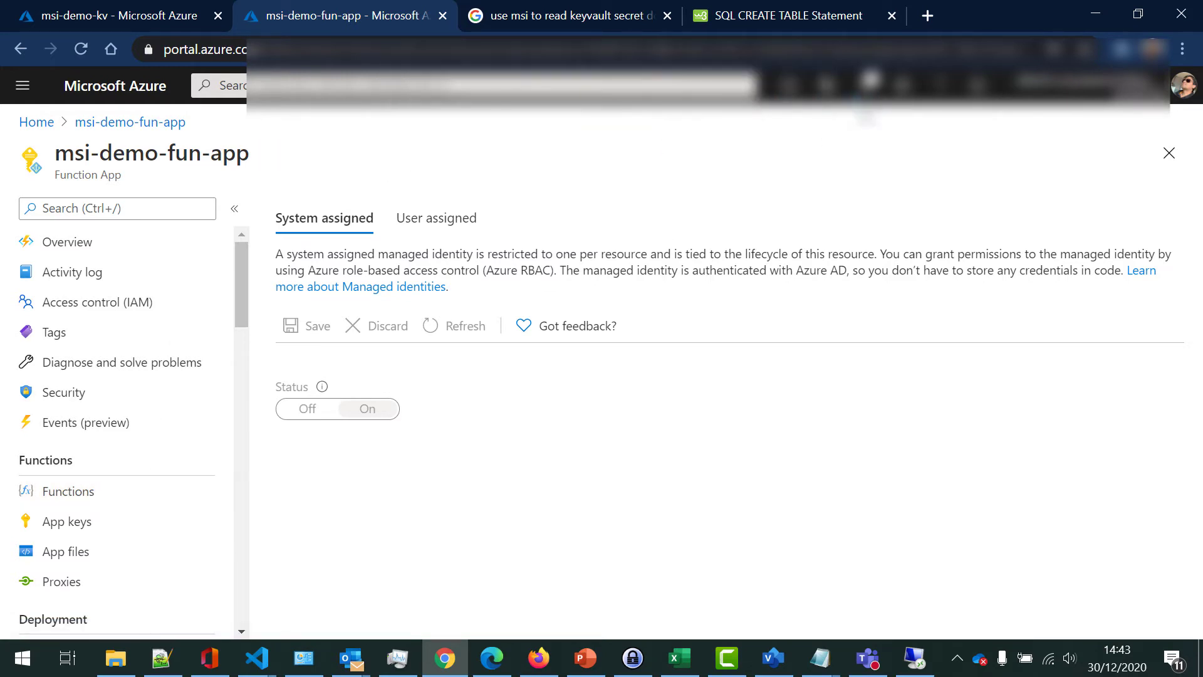
- Dismiss the completed portal notifications and open the Functions list of msi-demo-fun-app
click(865, 85)
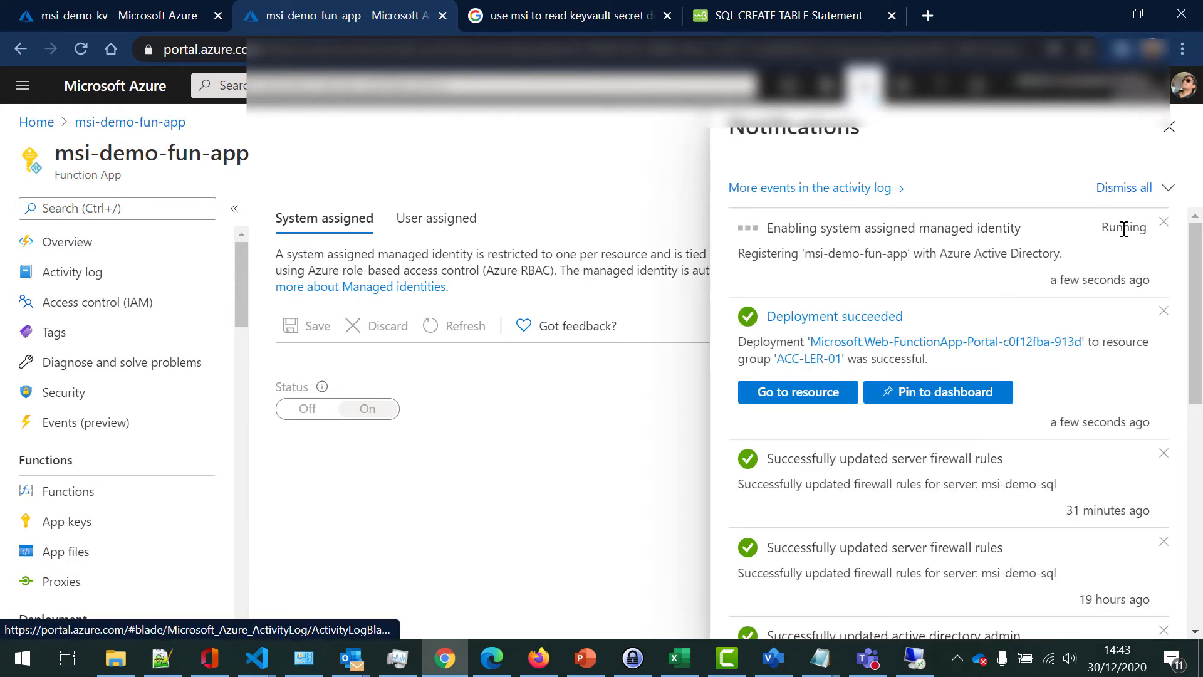
click(1166, 311)
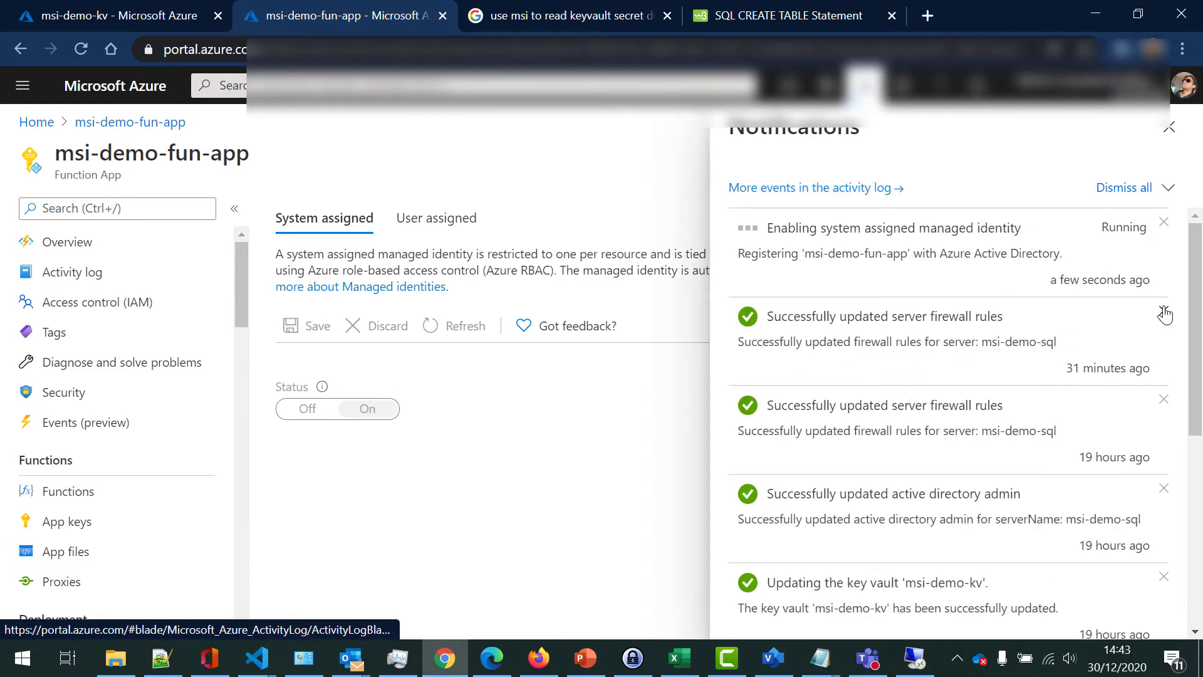
click(1168, 190)
click(1137, 251)
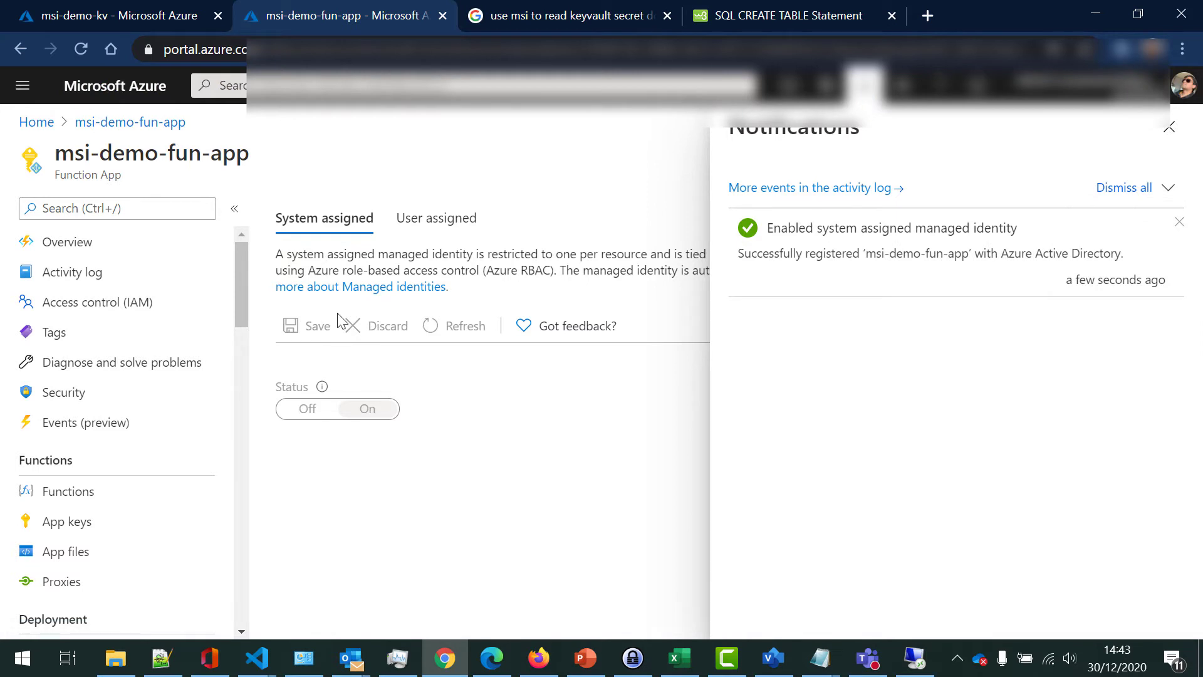
click(103, 493)
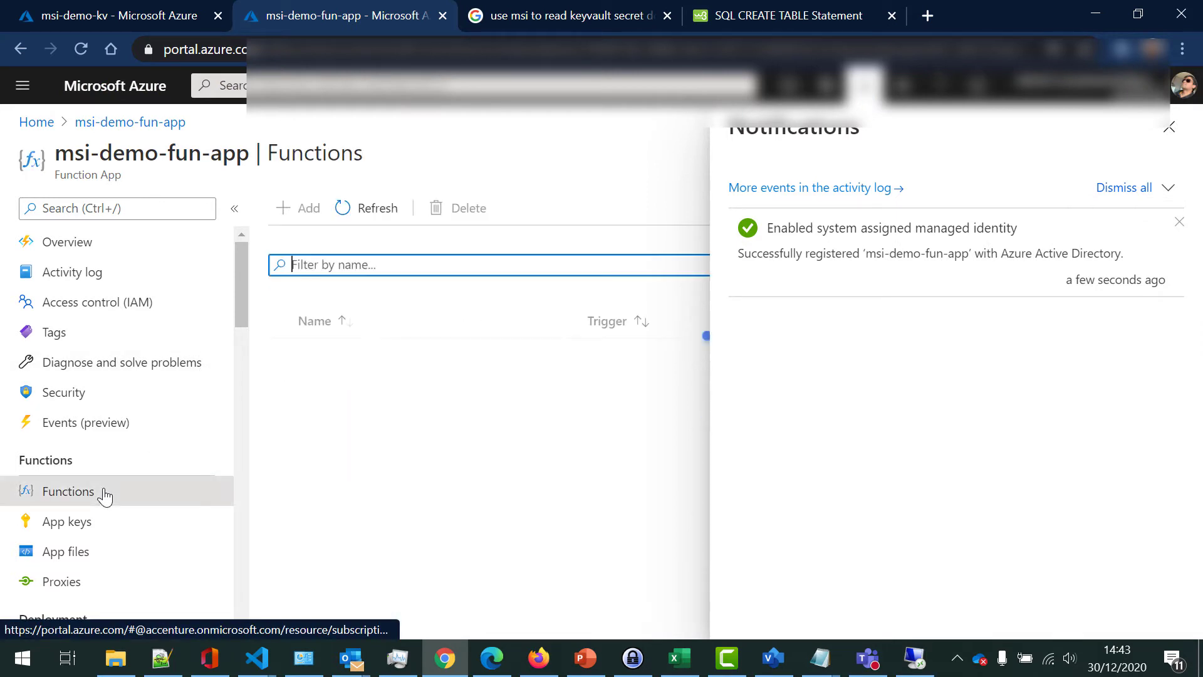
click(1170, 127)
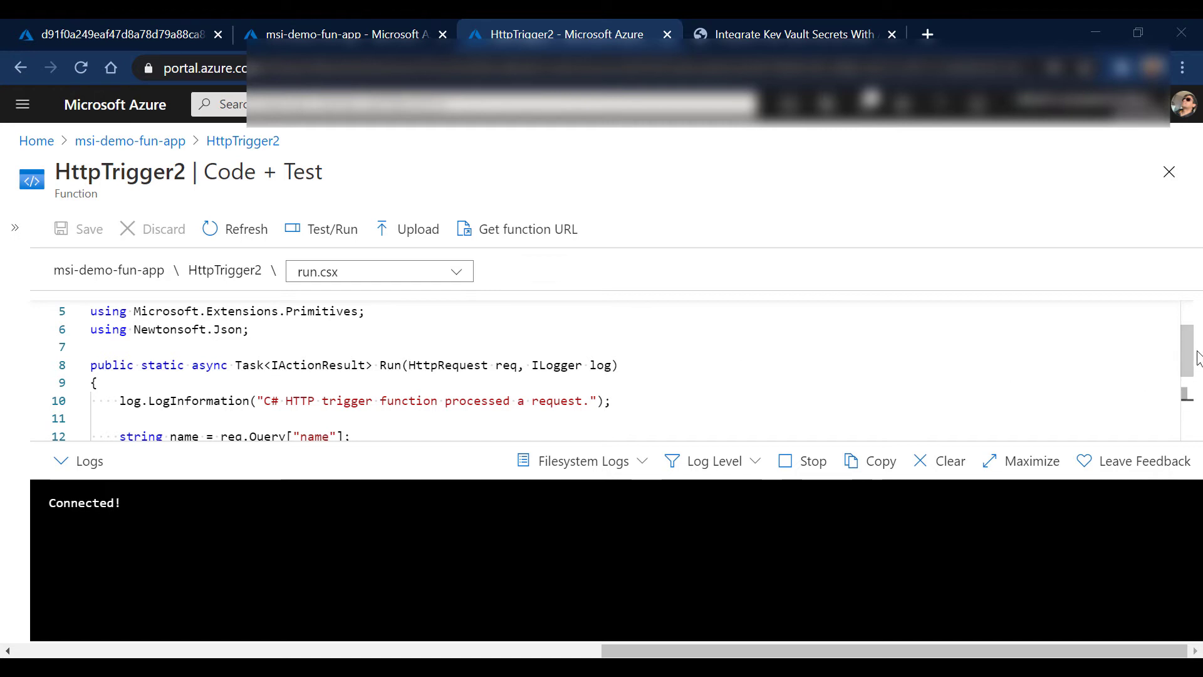
- Review the HttpTrigger2 code in run.csx, the function app's application settings and the secrets in msi-demo-kv
drag(1198, 360, 1194, 390)
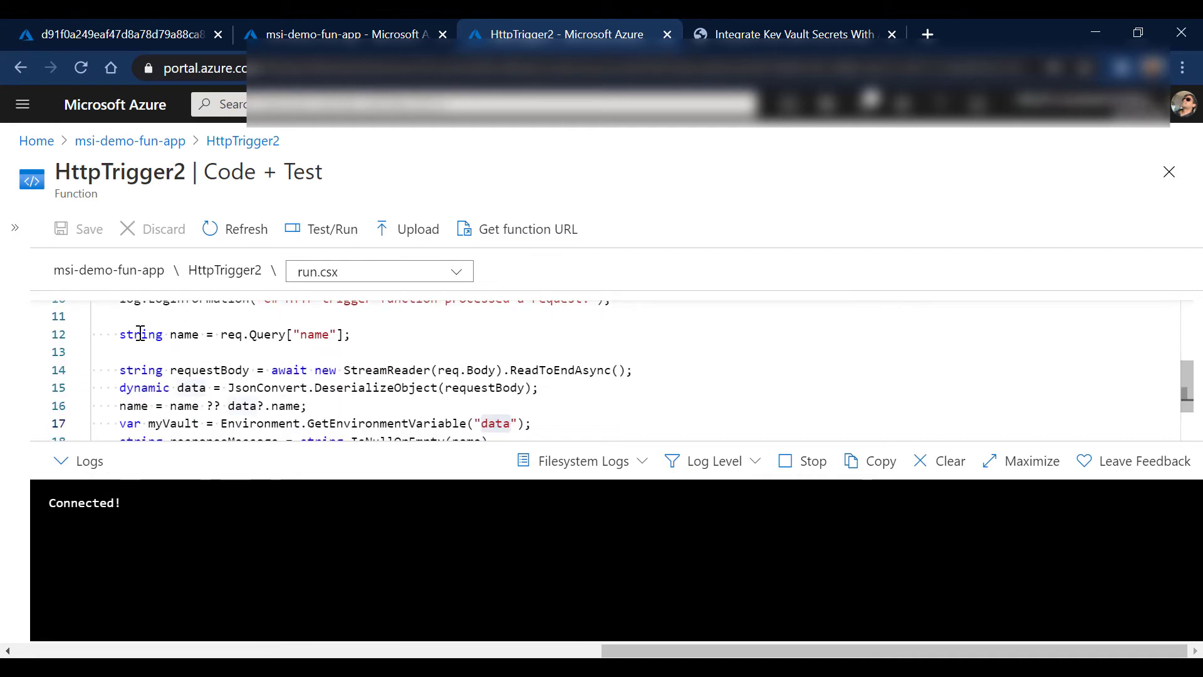
click(308, 34)
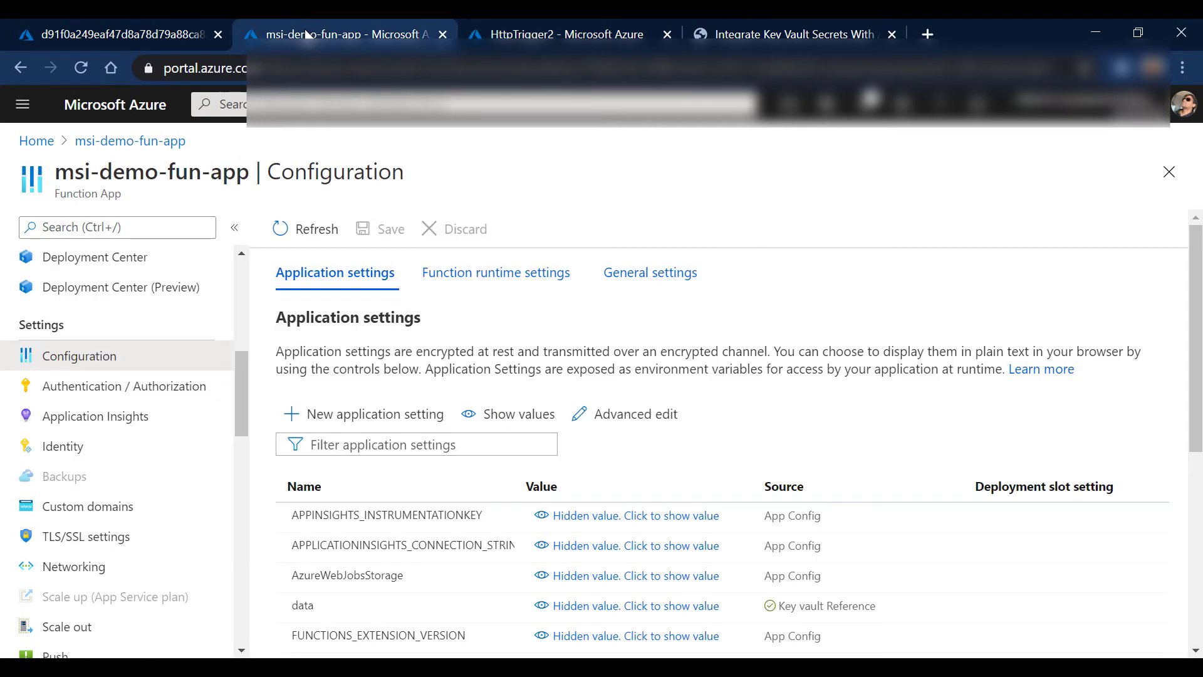
click(122, 32)
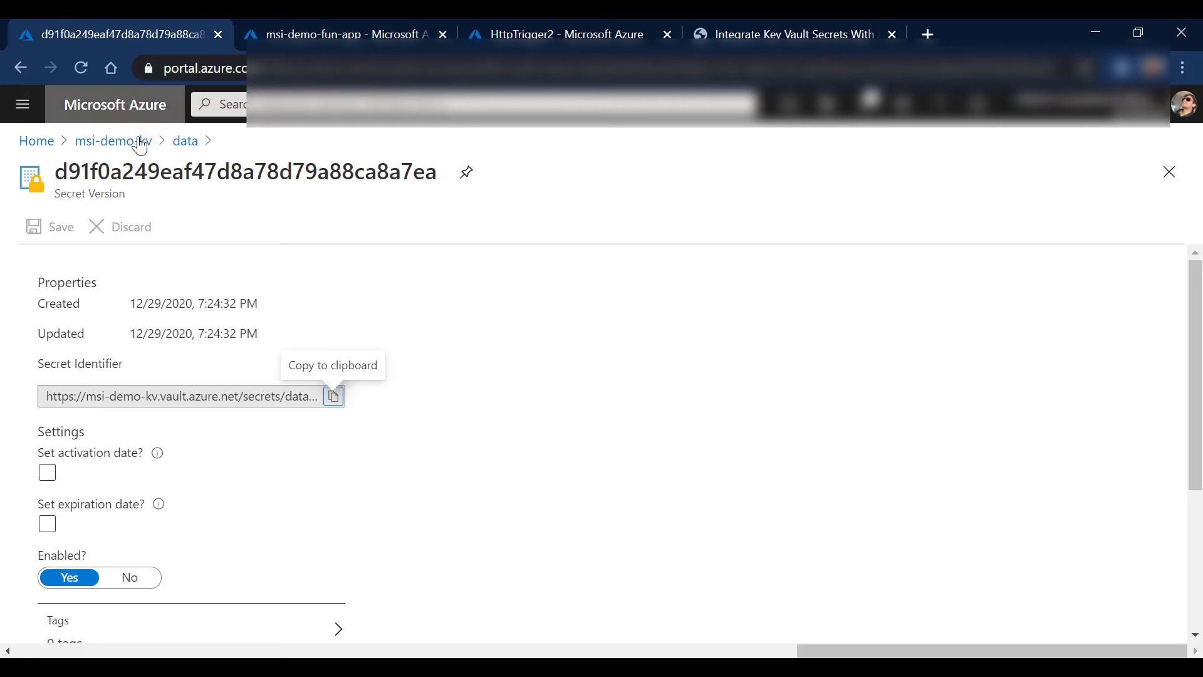
click(139, 144)
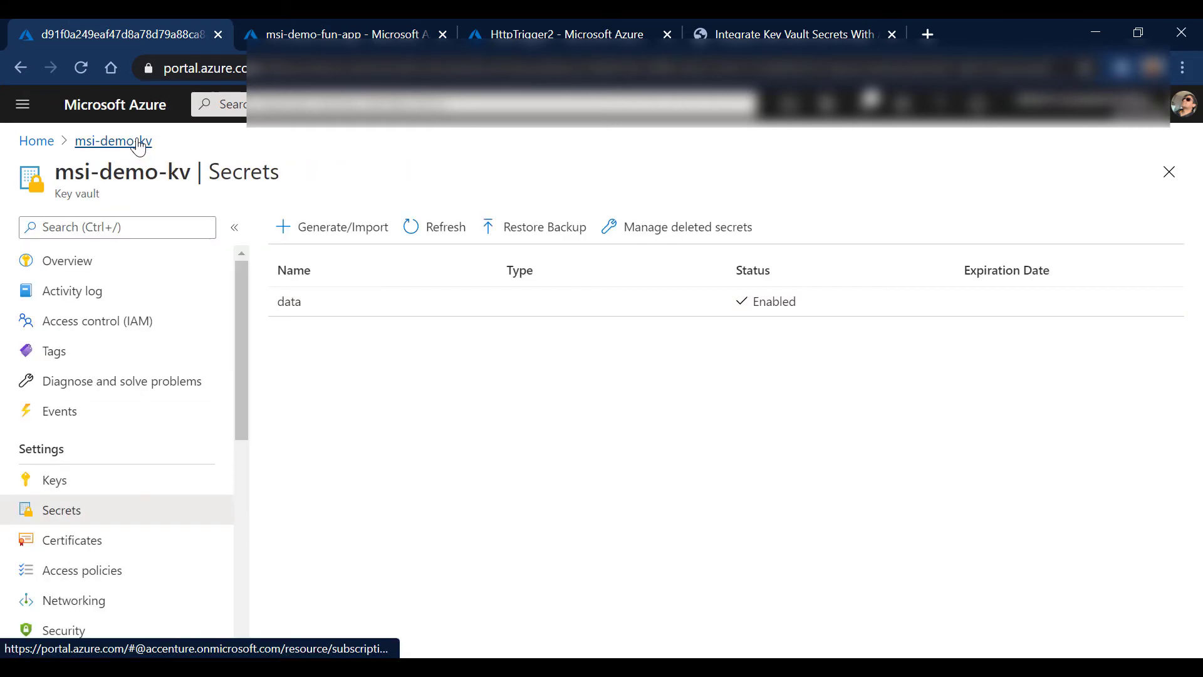
- Start a new access policy for the msi-demo-kv key vault with all secret management permissions selected
click(110, 572)
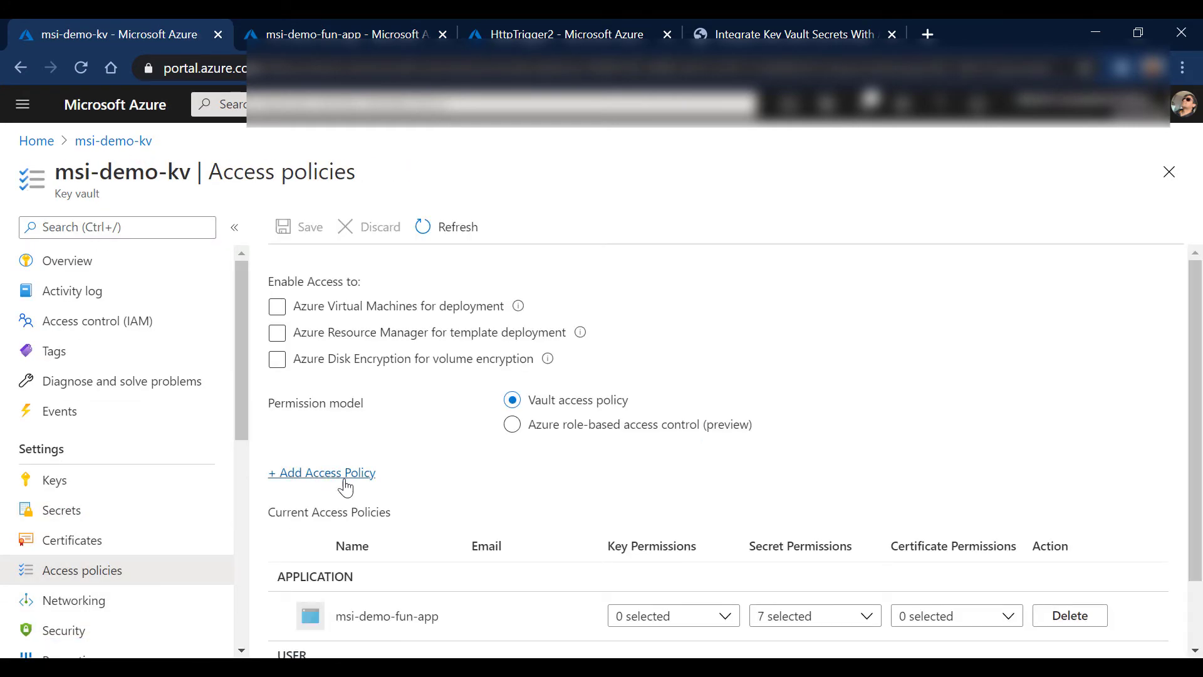
click(339, 474)
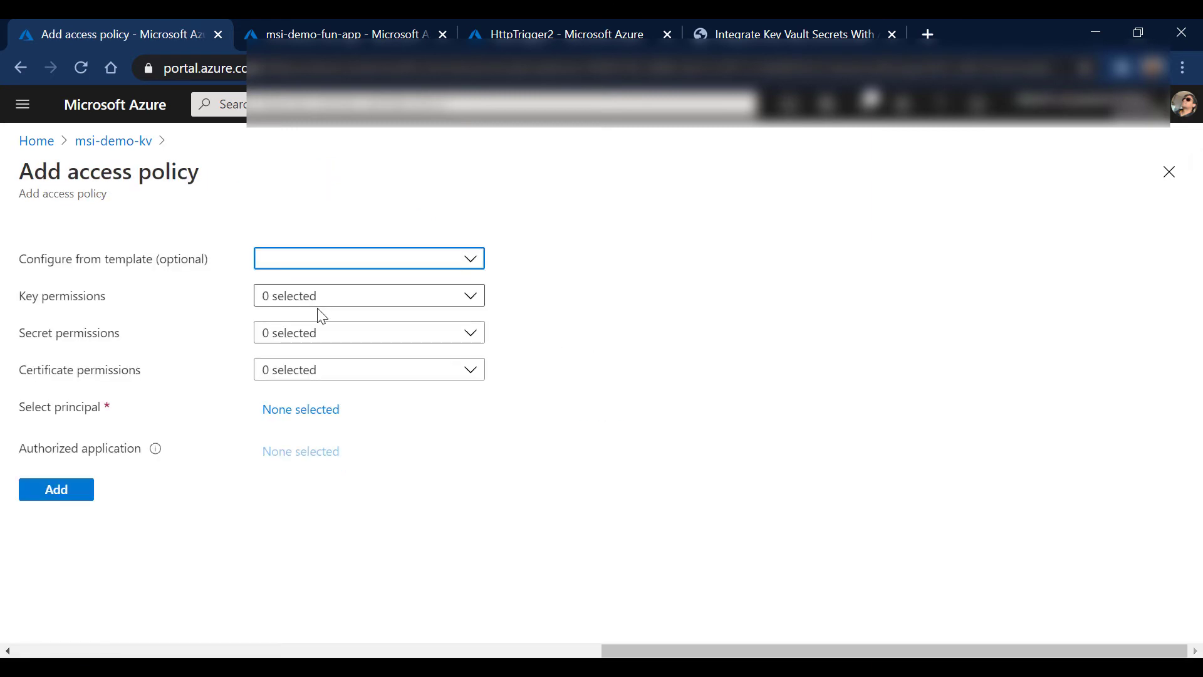
click(324, 331)
click(315, 416)
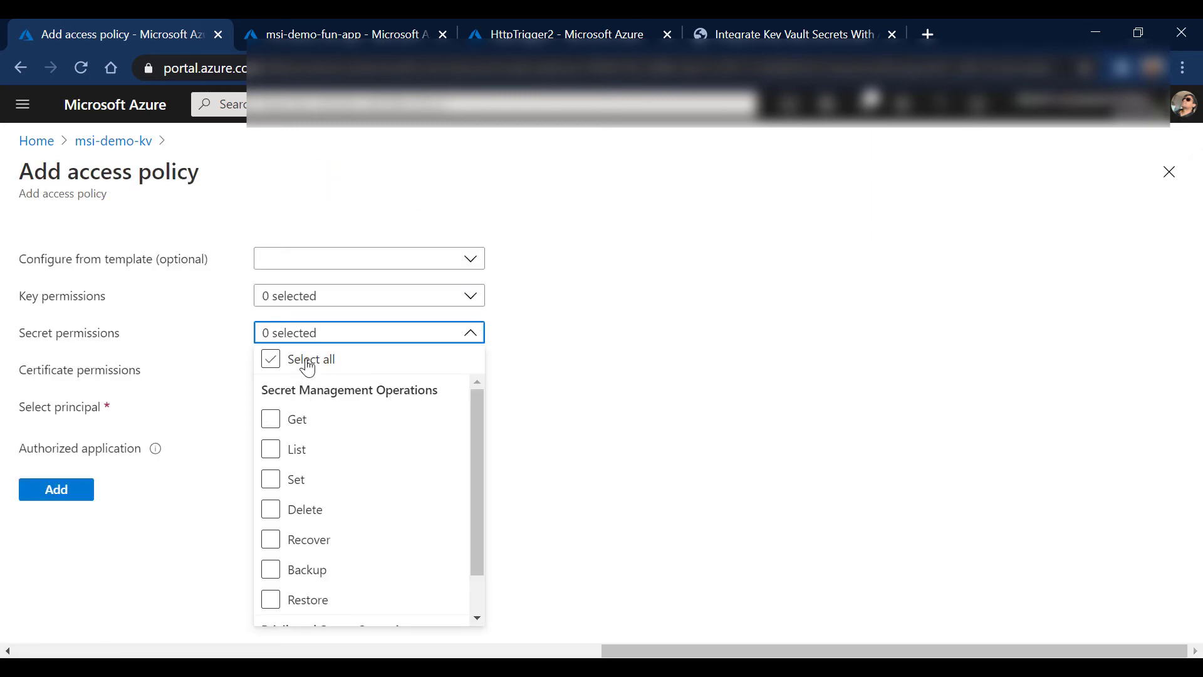
click(179, 440)
- Search the principals for "MSI-" and choose msi-demo-fun-app as the access policy's principal
click(334, 416)
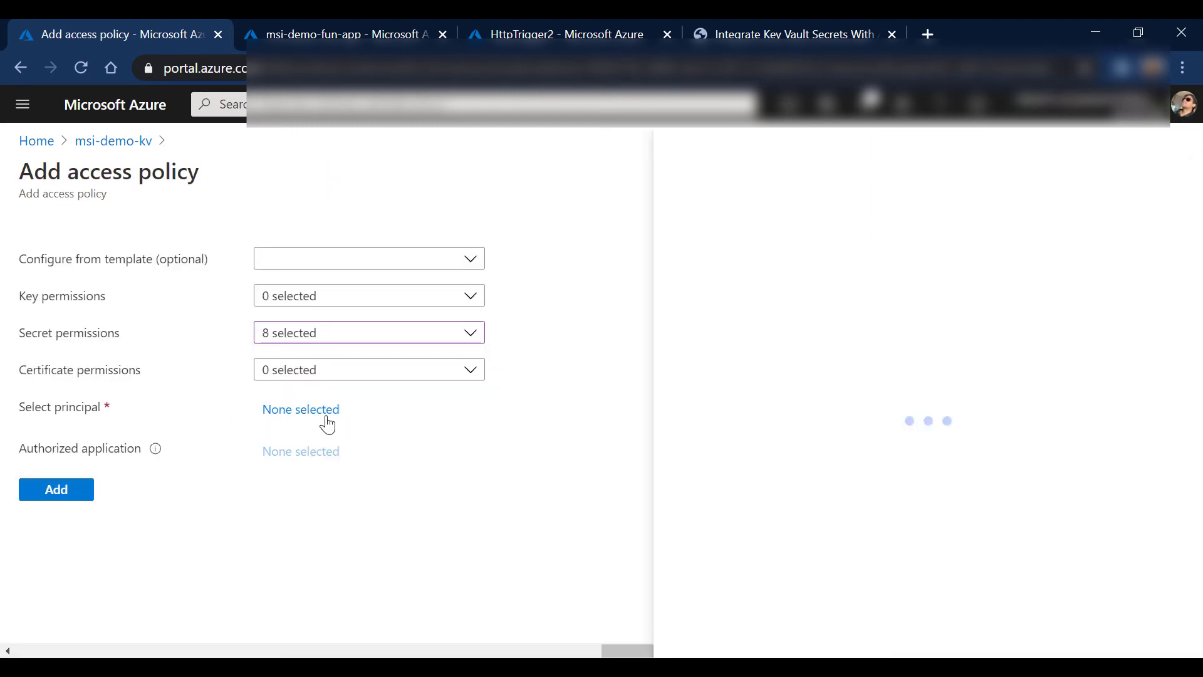
click(845, 206)
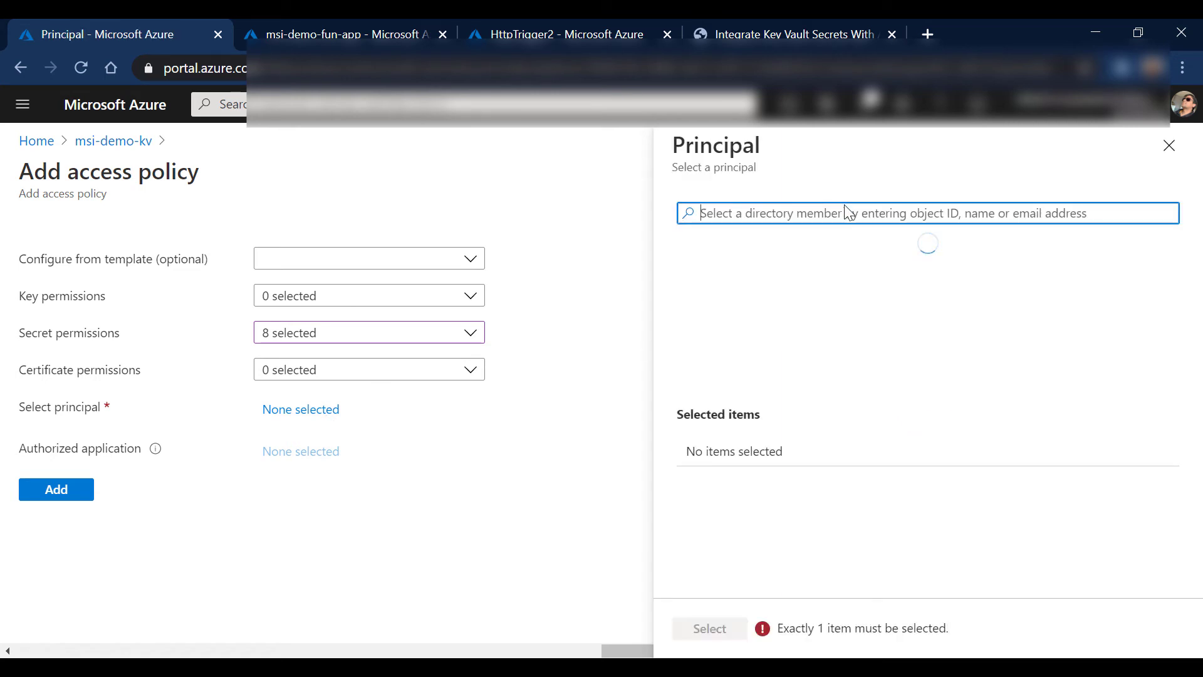
text(MSI-)
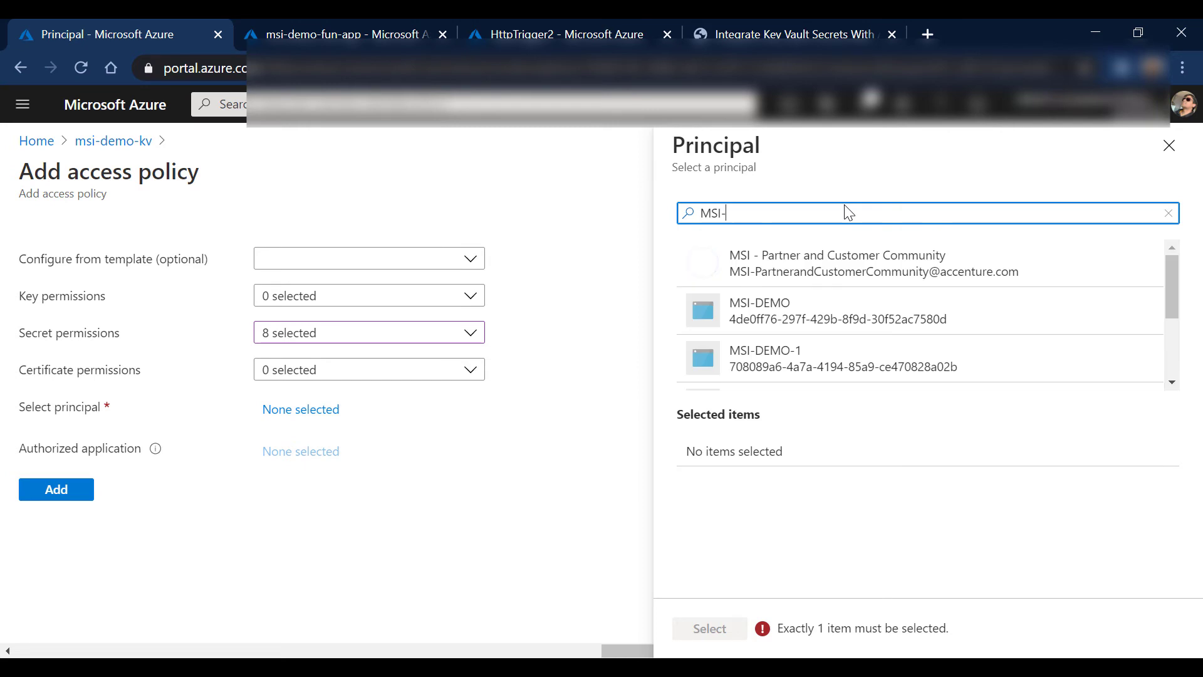
drag(1175, 303, 1173, 342)
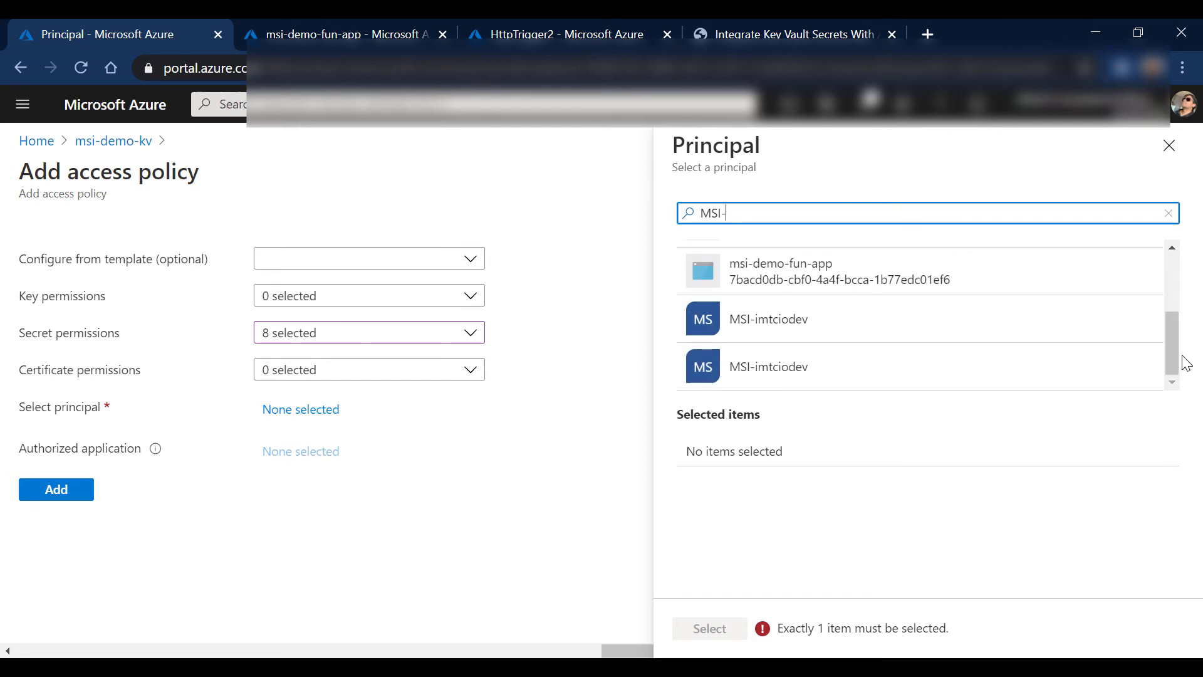
click(840, 282)
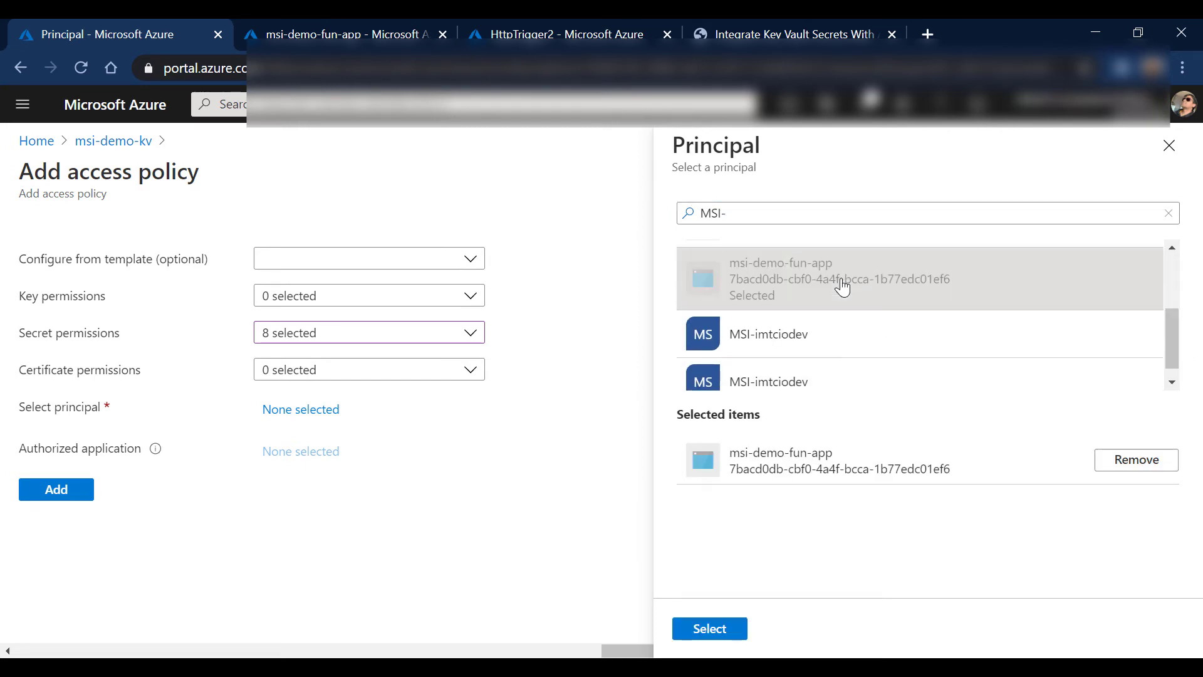
click(720, 637)
- Add the access policy, save the key vault's changes and check the msi-demo-fun-app entry among the current policies
click(60, 529)
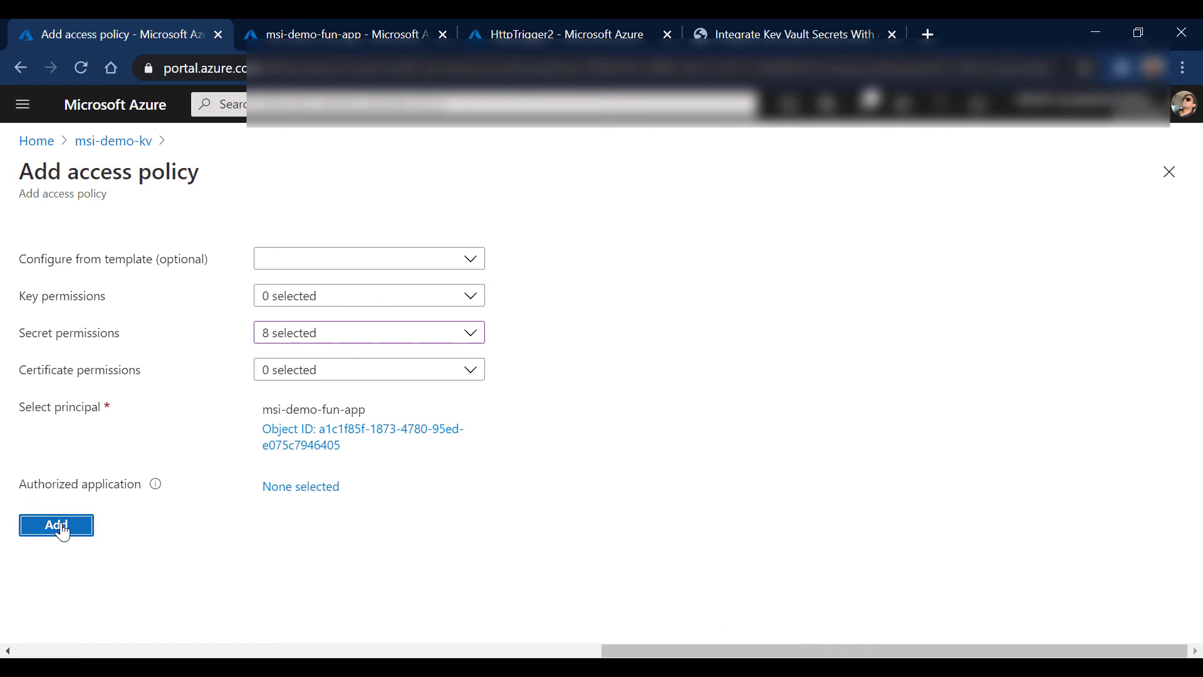
click(294, 230)
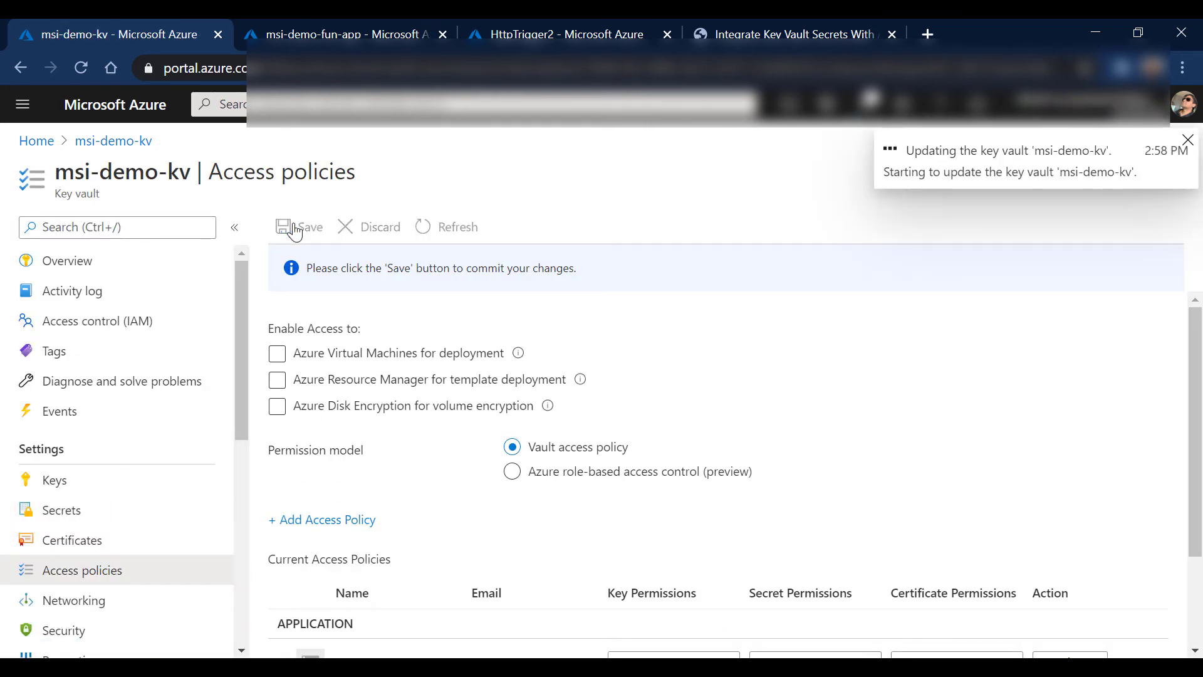
scroll(380, 595, down, 1)
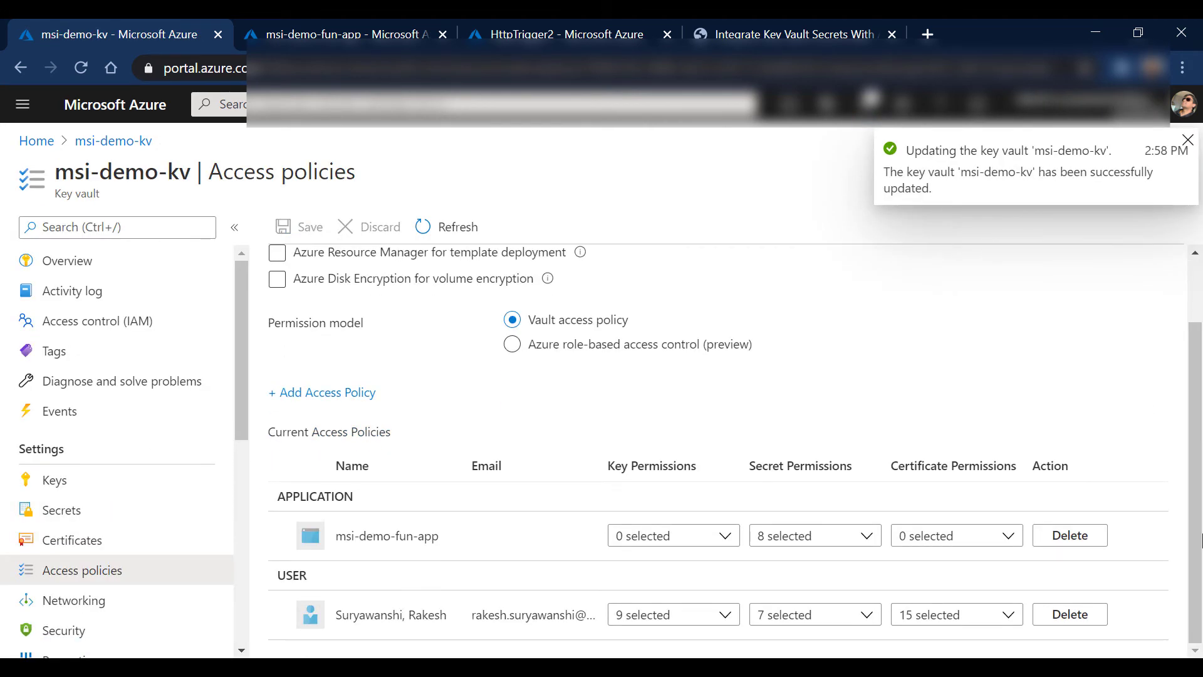
drag(439, 539, 343, 536)
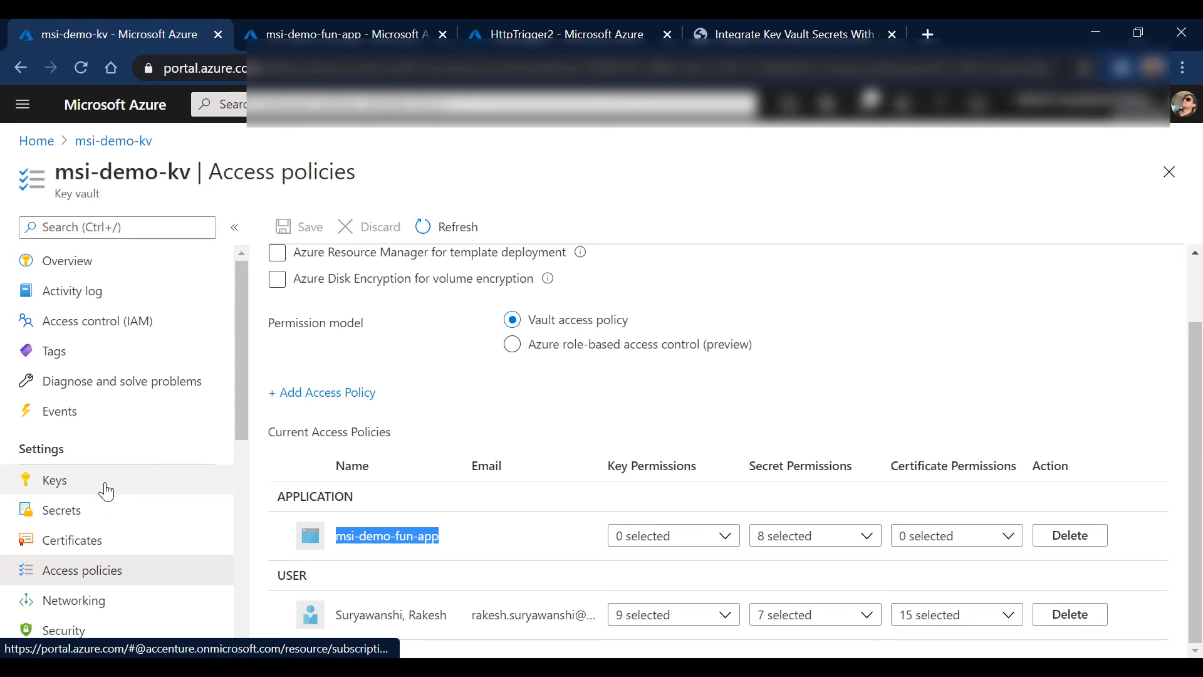
- Insert a blank line below the myVault declaration in HttpTrigger2's run.csx and examine its Environment.GetEnvironmentVariable("data") call
click(389, 22)
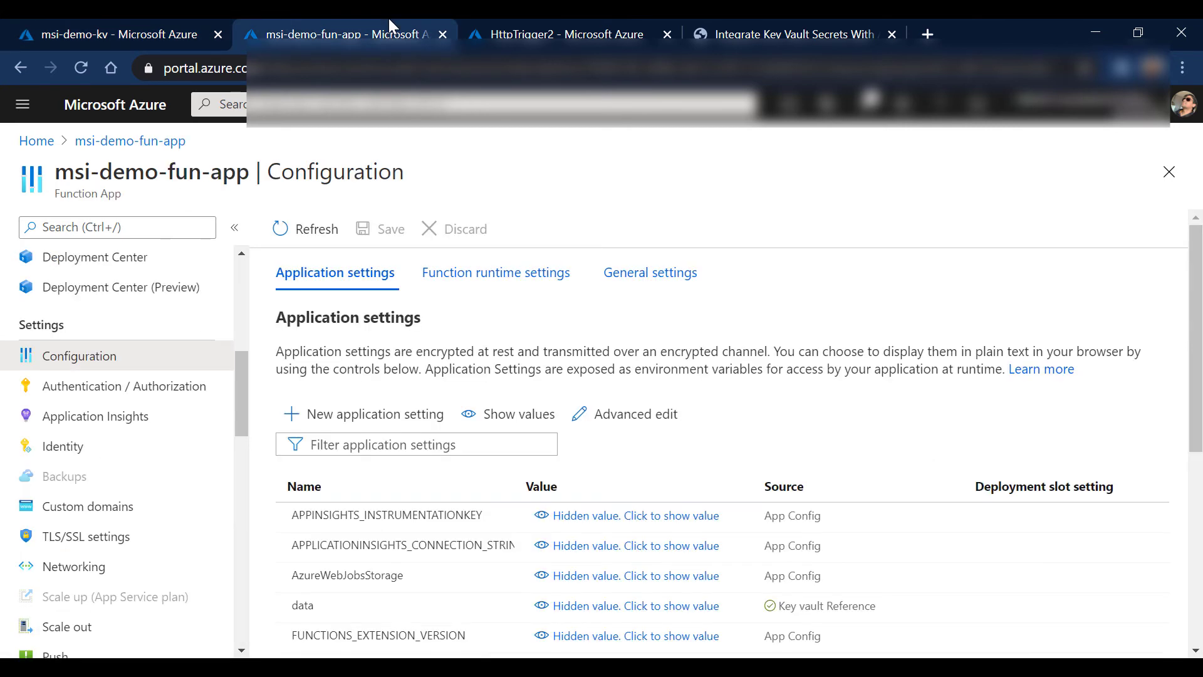
click(514, 26)
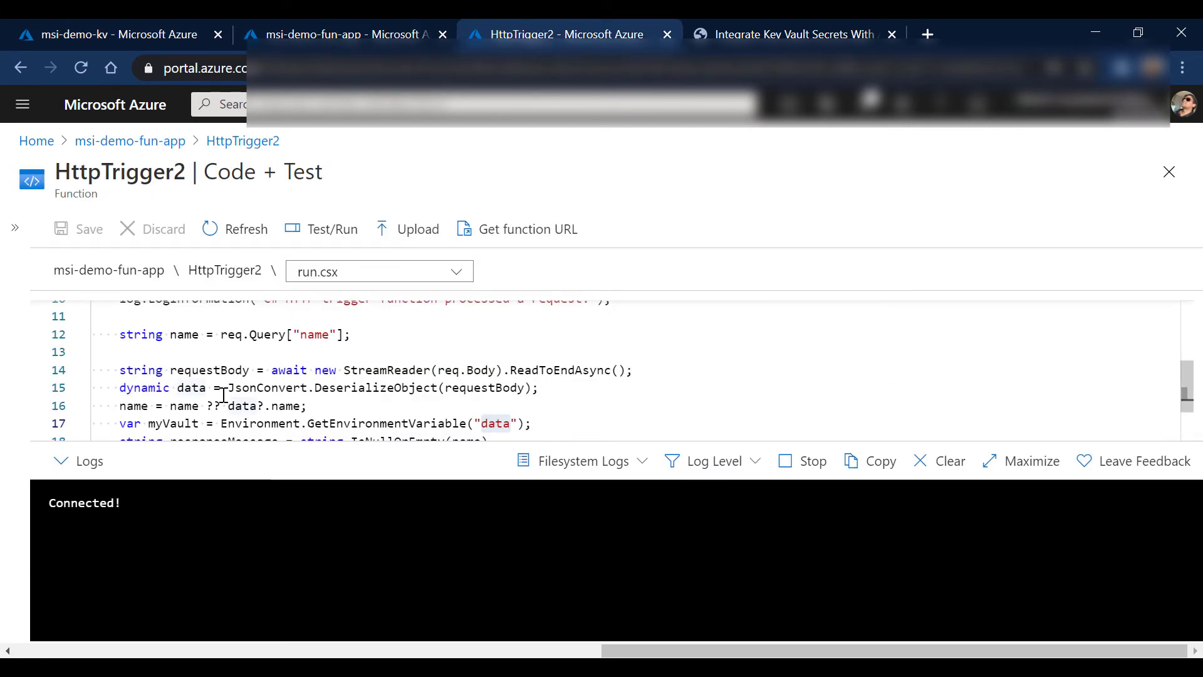
click(564, 423)
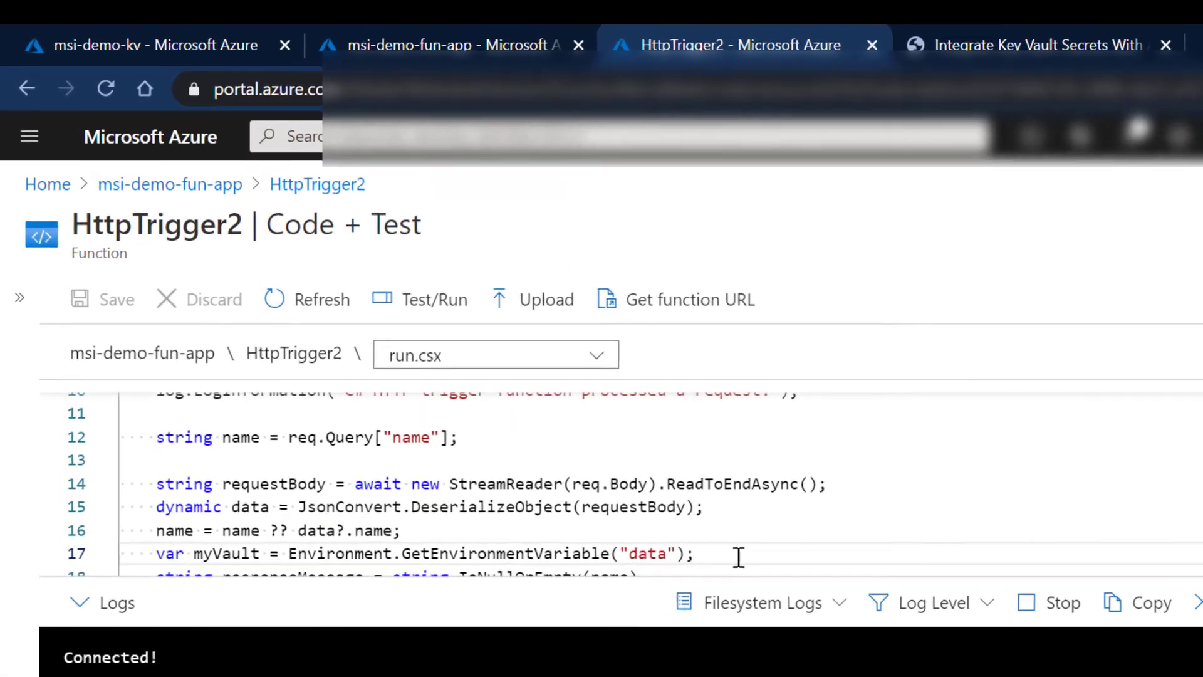
key(Return)
key(Up)
key(shift+End)
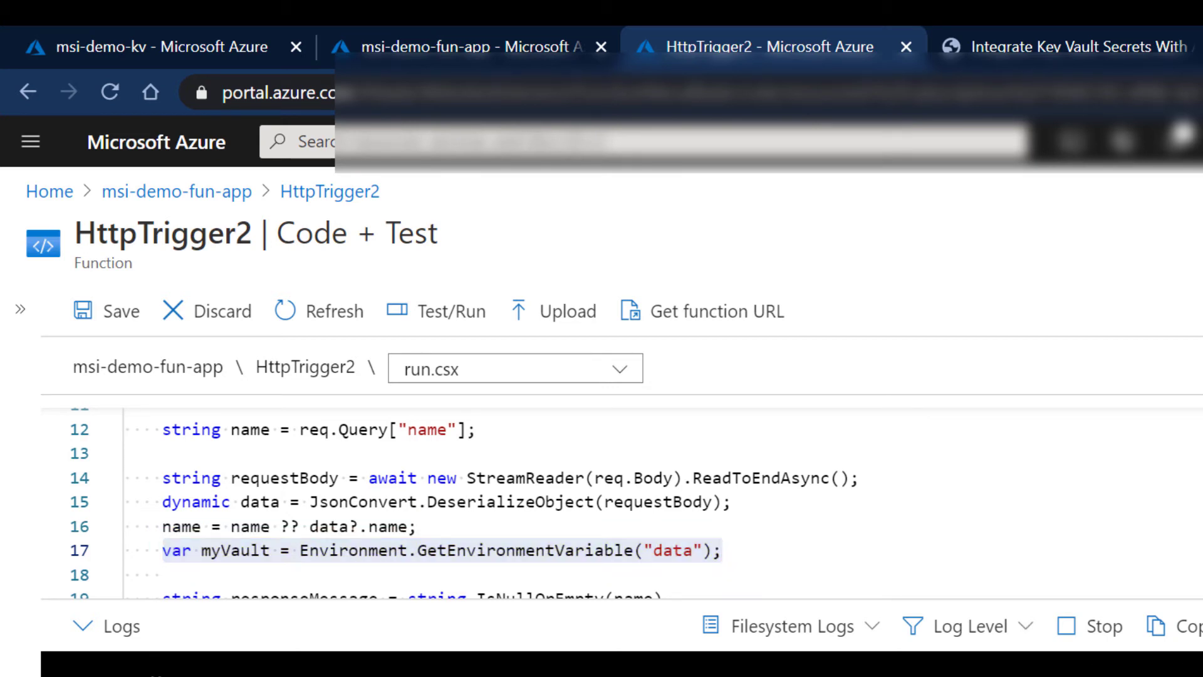
click(177, 558)
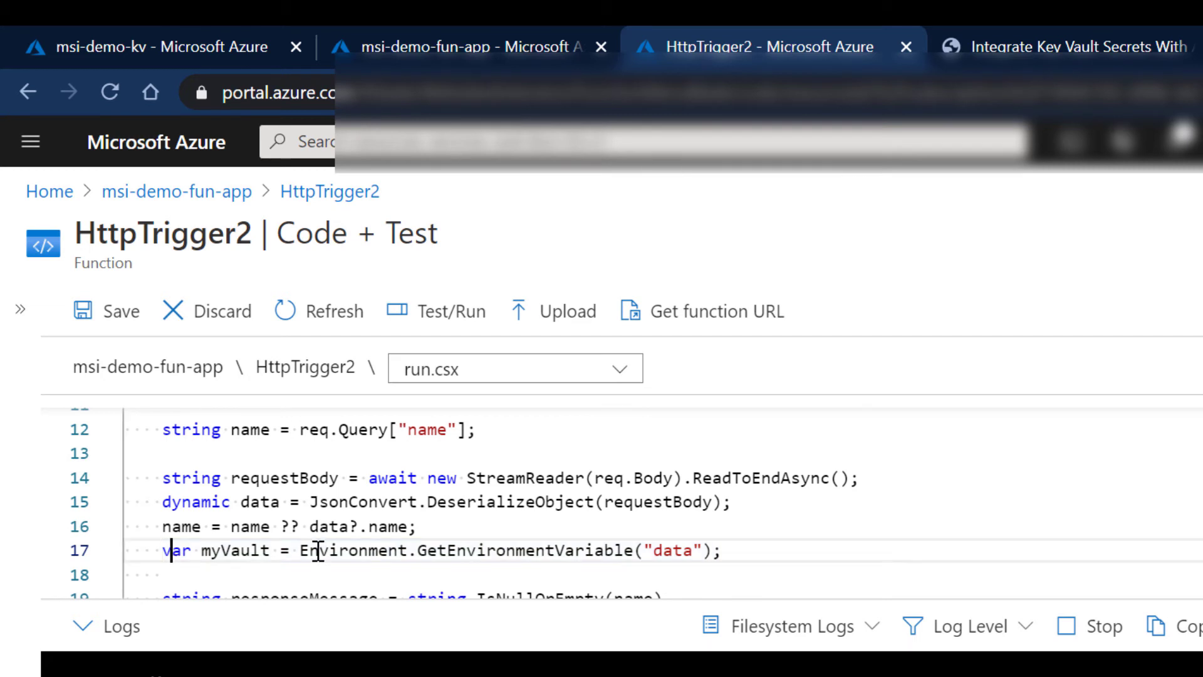
double_click(318, 552)
double_click(499, 550)
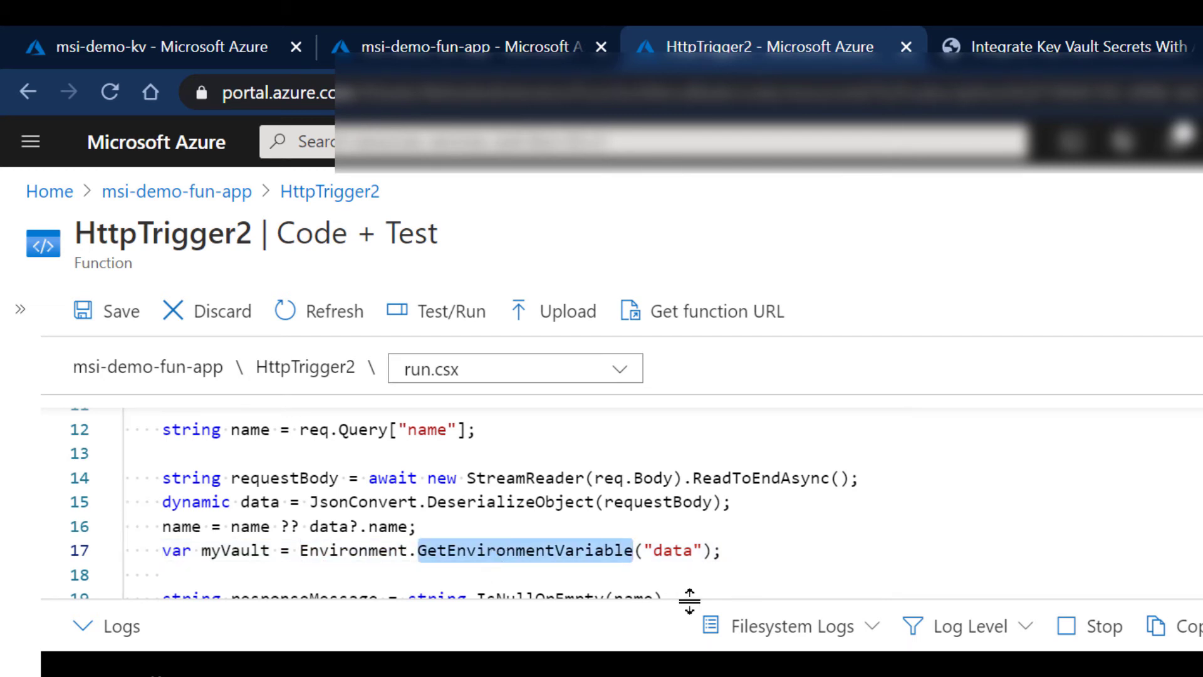
click(659, 551)
double_click(669, 554)
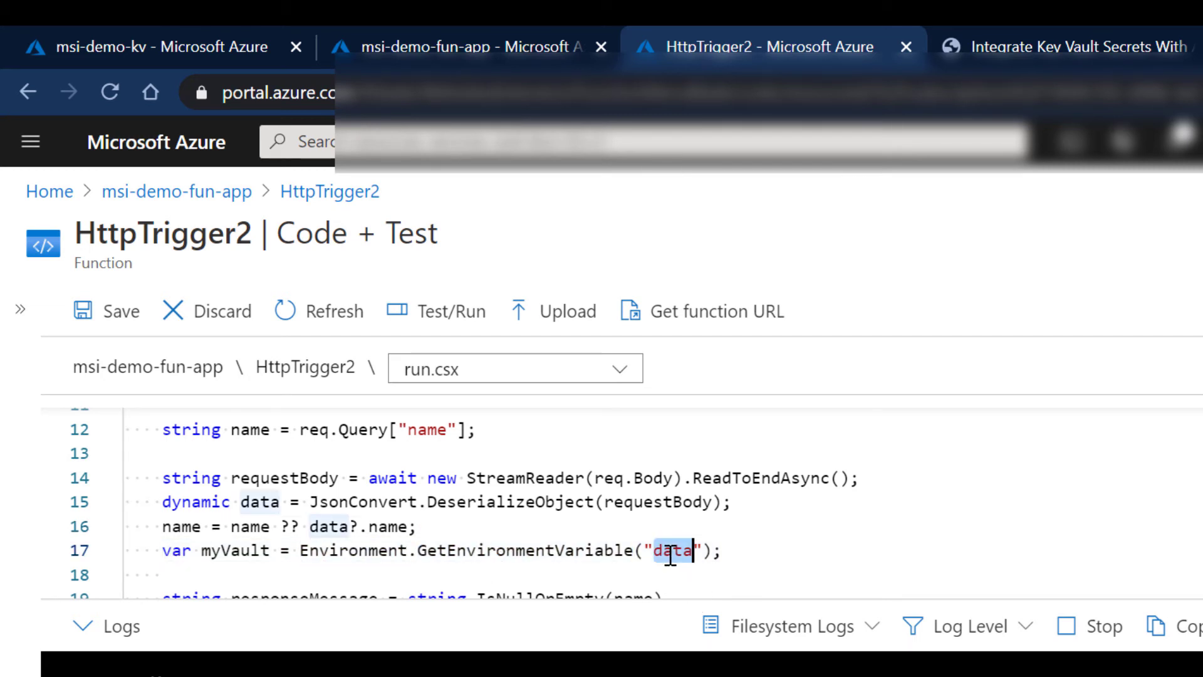
- Start a new application setting named data1 in the configuration of msi-demo-fun-app
click(521, 30)
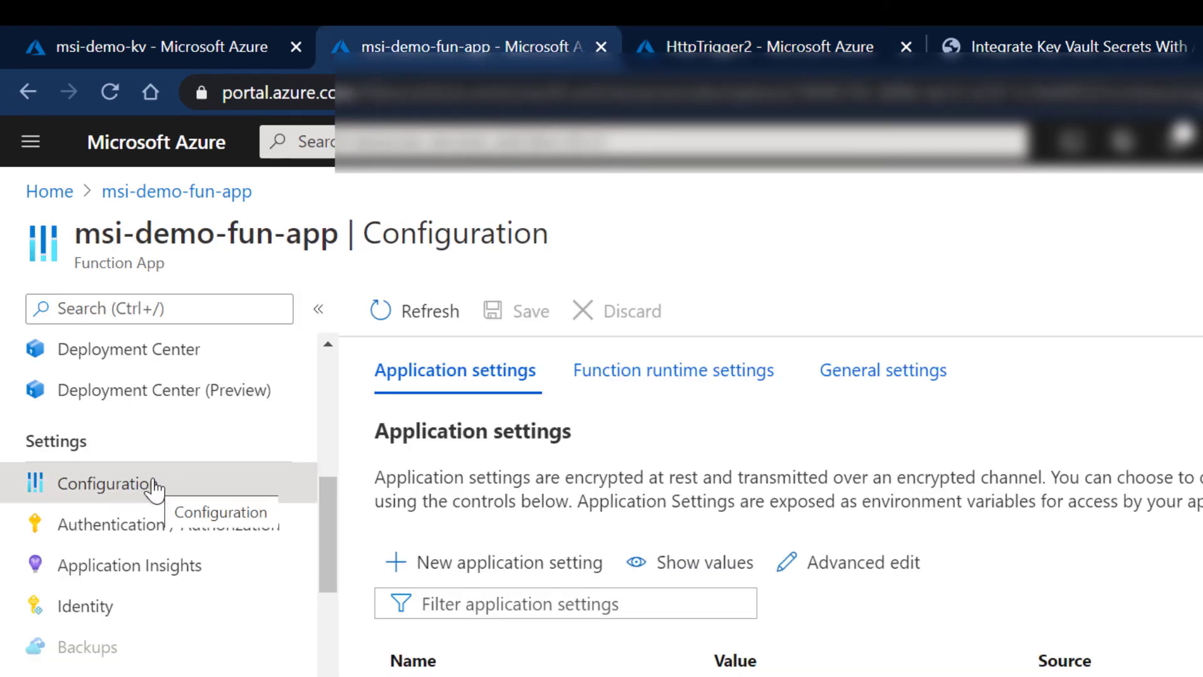
click(512, 564)
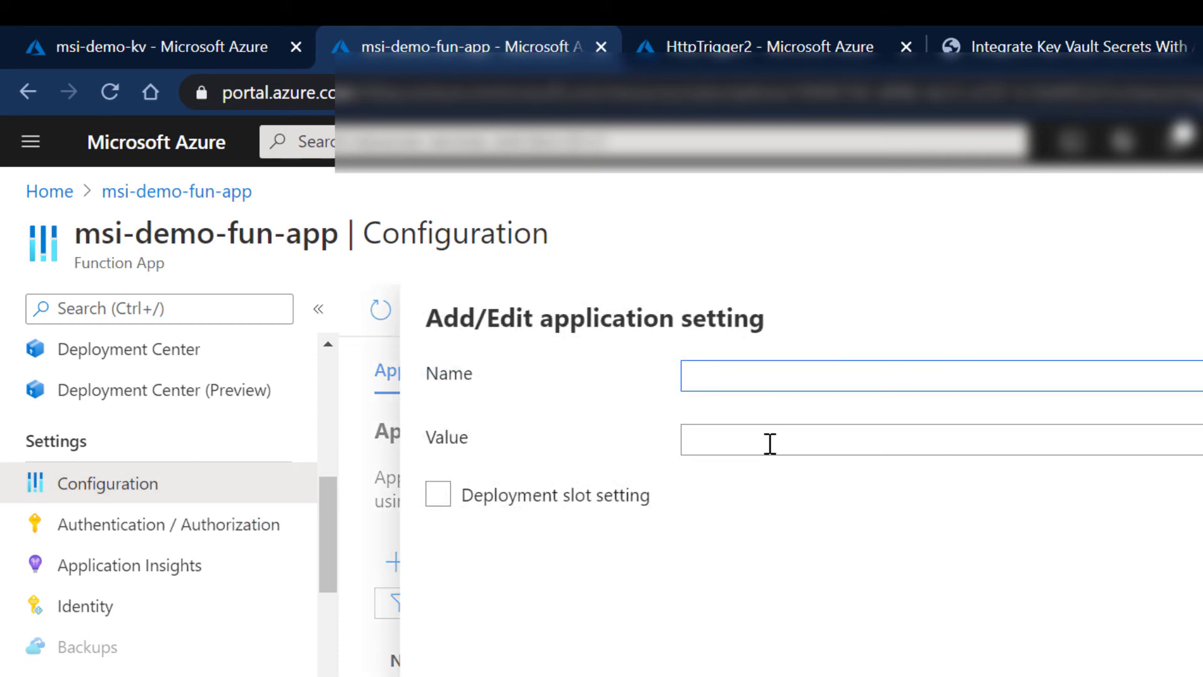
text(data)
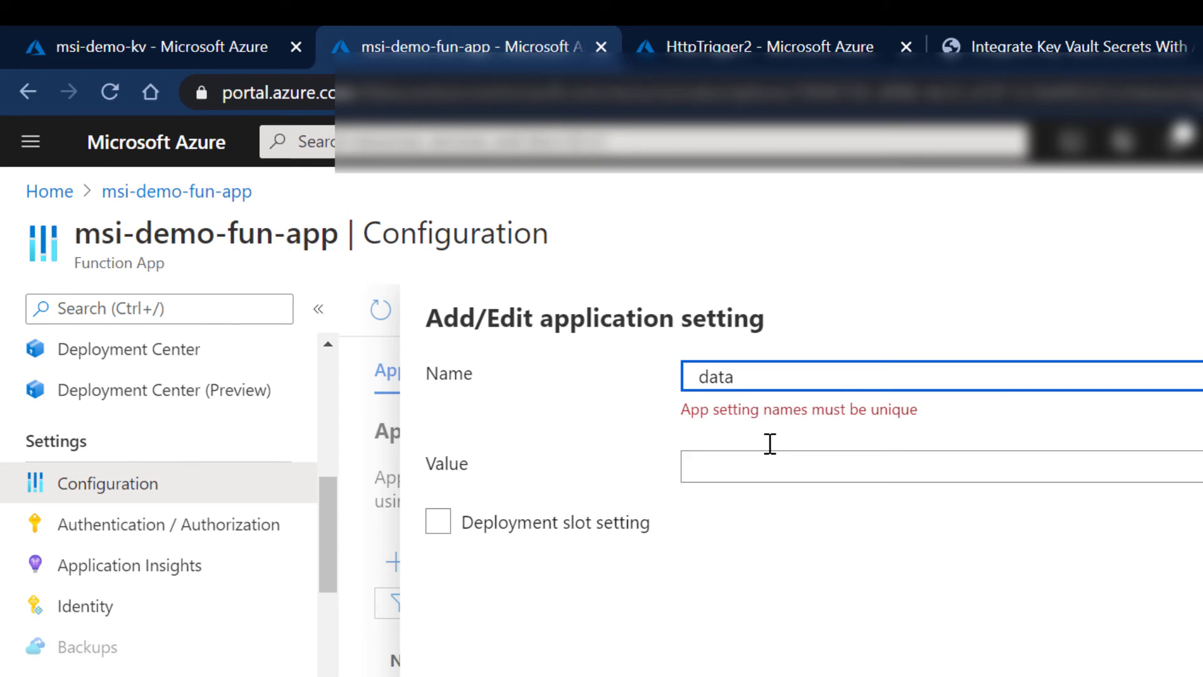
text(1)
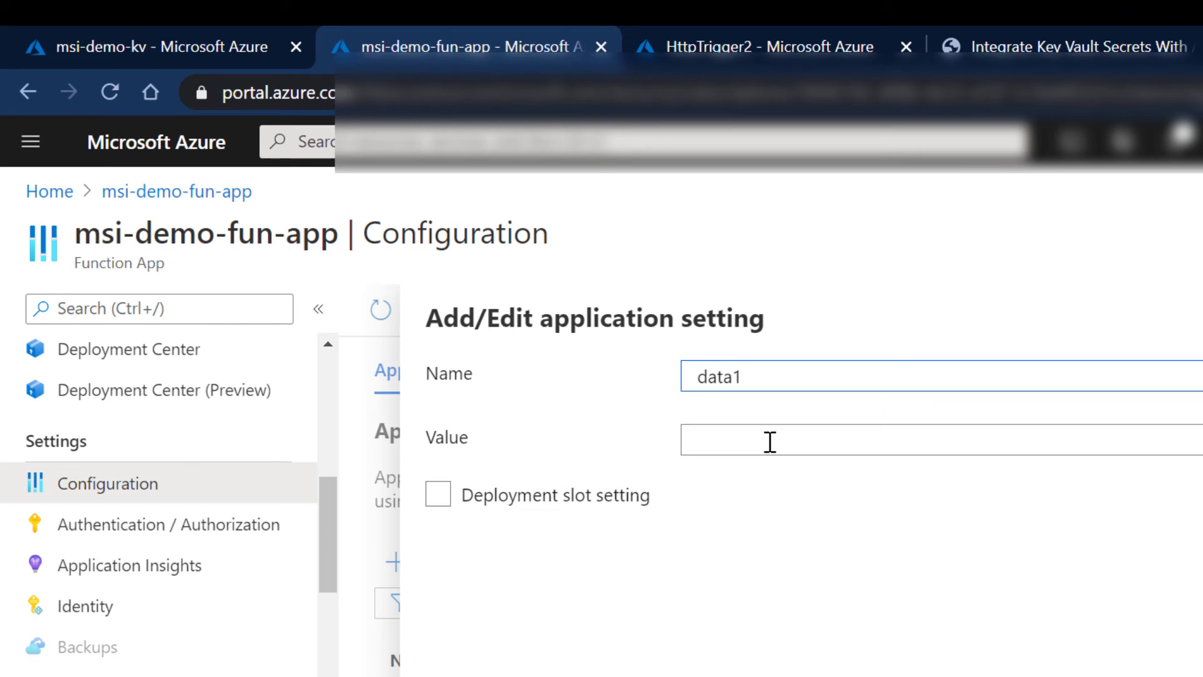
click(770, 441)
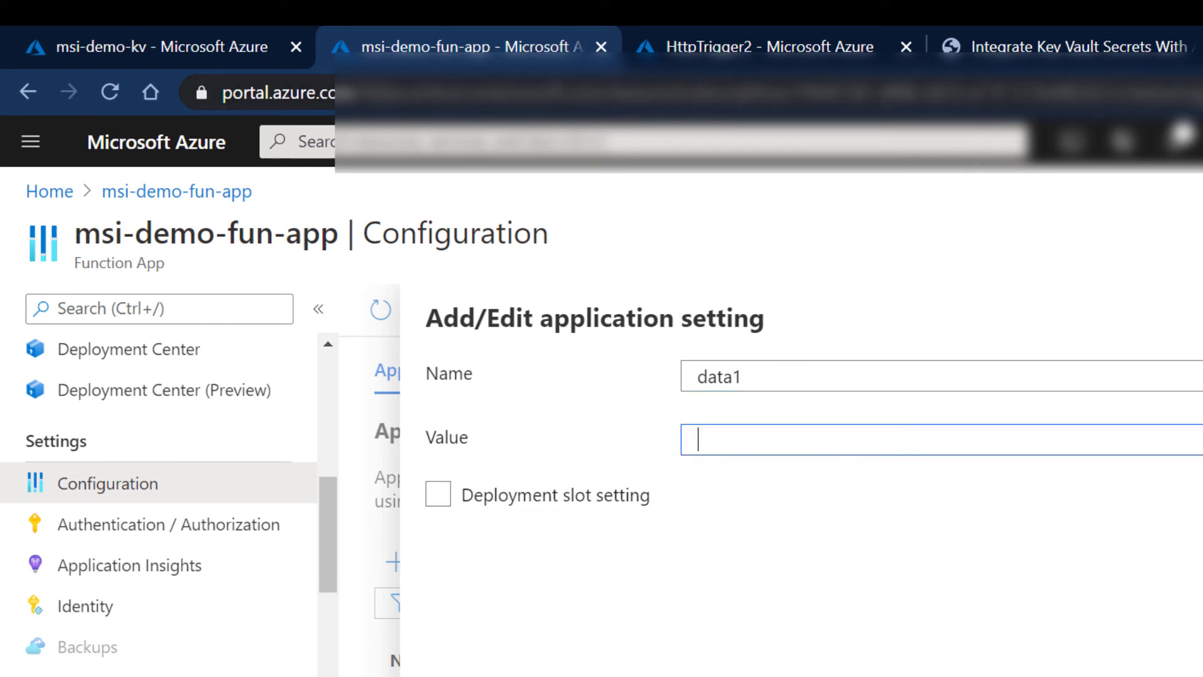
key(ctrl+v)
key(ctrl+a)
key(BackSpace)
text(@Microsoft.KeyVault()
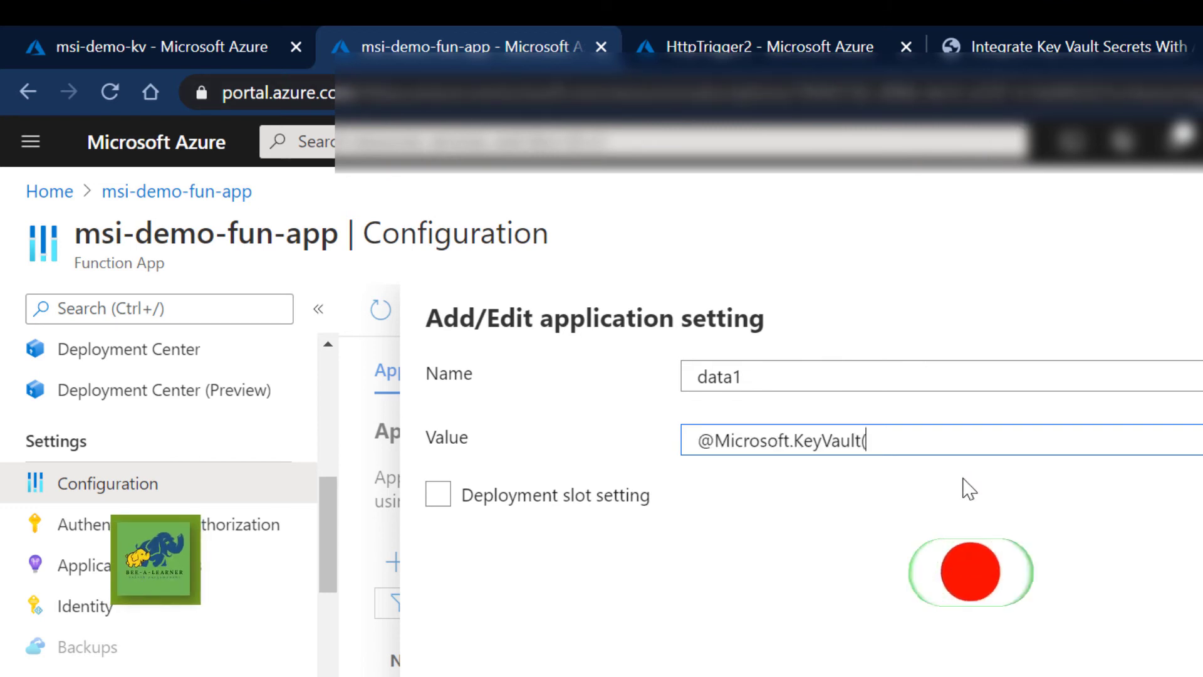
text())
key(Left)
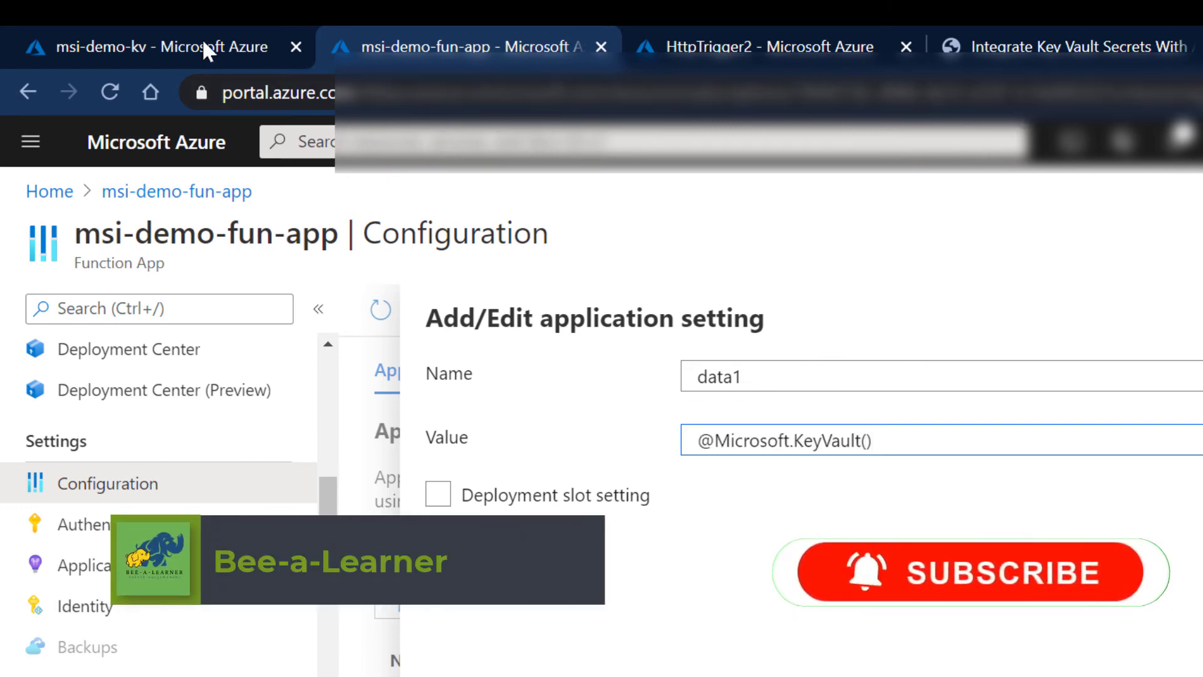
- Copy SecretUri from the Key Vault integration article and insert SecretUri= between the parentheses of the setting's value
click(1033, 25)
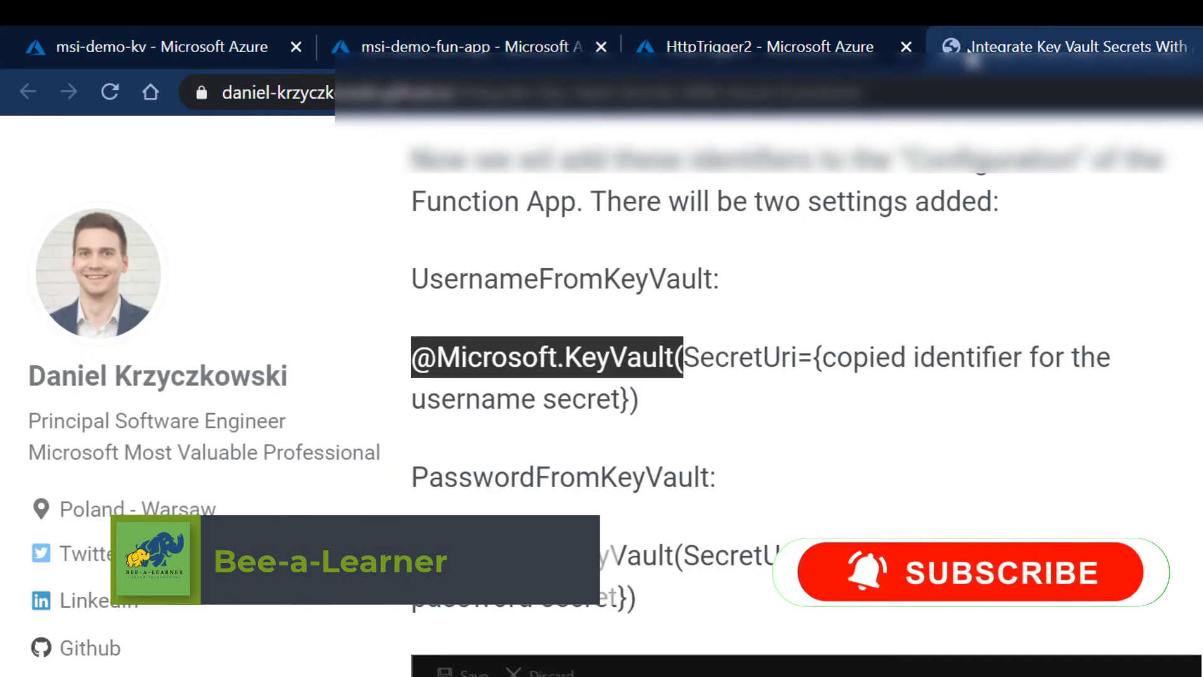
double_click(727, 356)
key(ctrl+c)
click(505, 50)
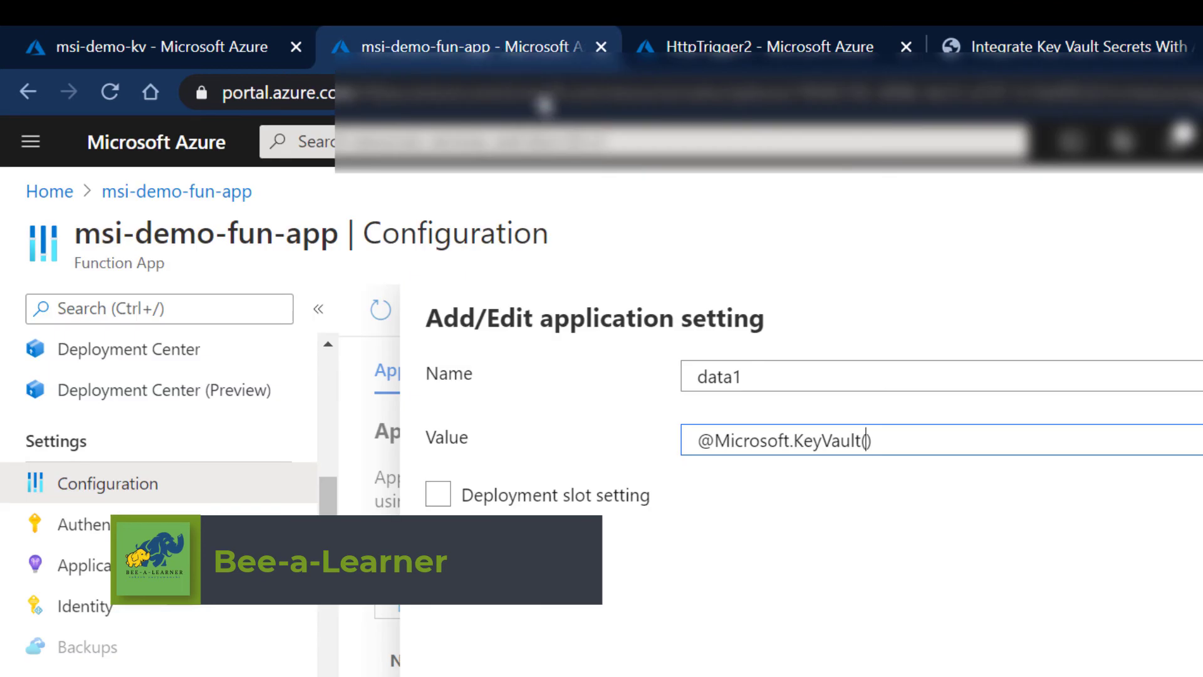
key(ctrl+v)
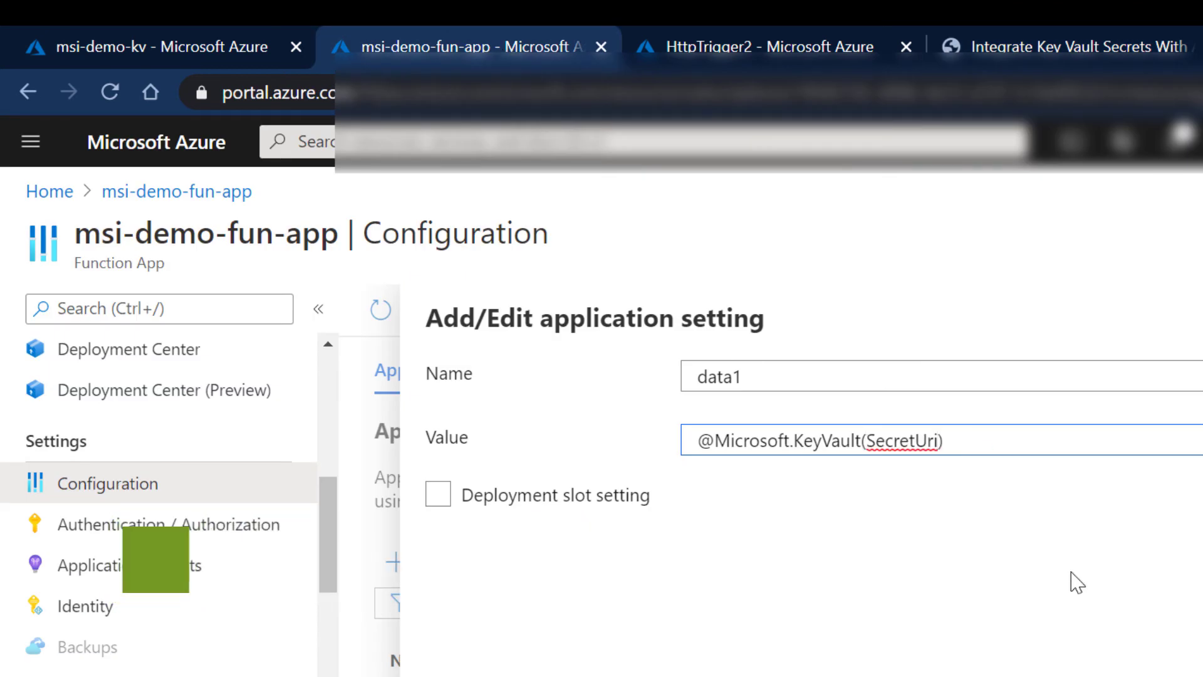
text(=)
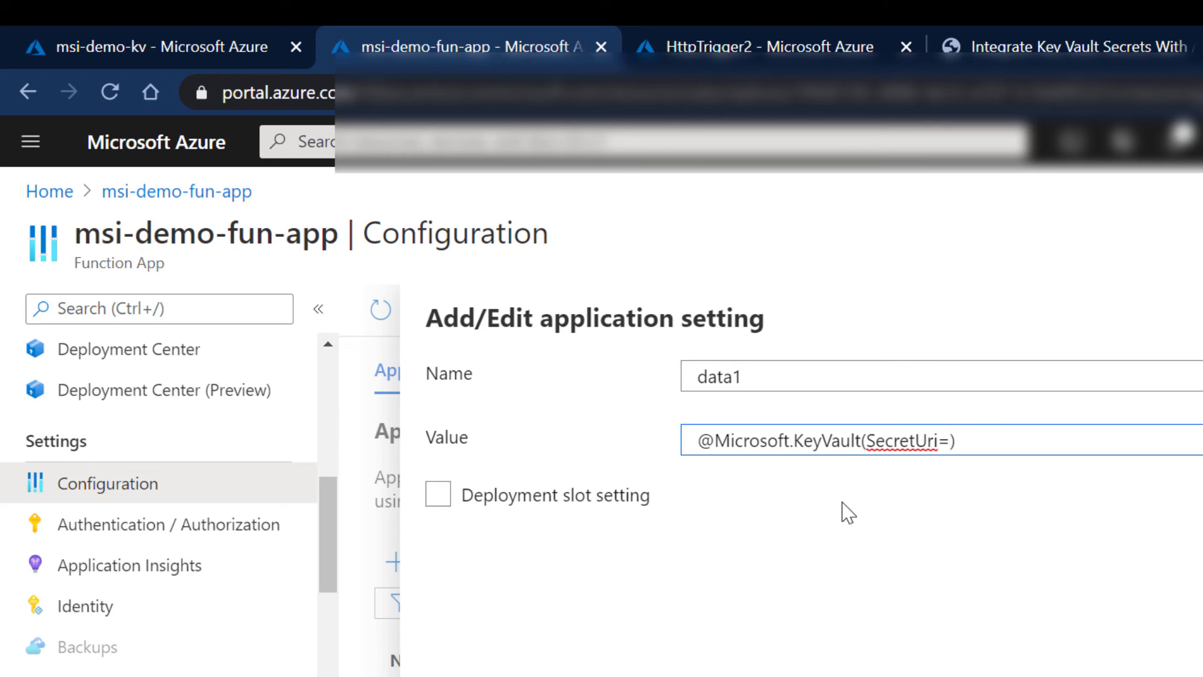
- Rename the new application setting as mySecret
double_click(786, 377)
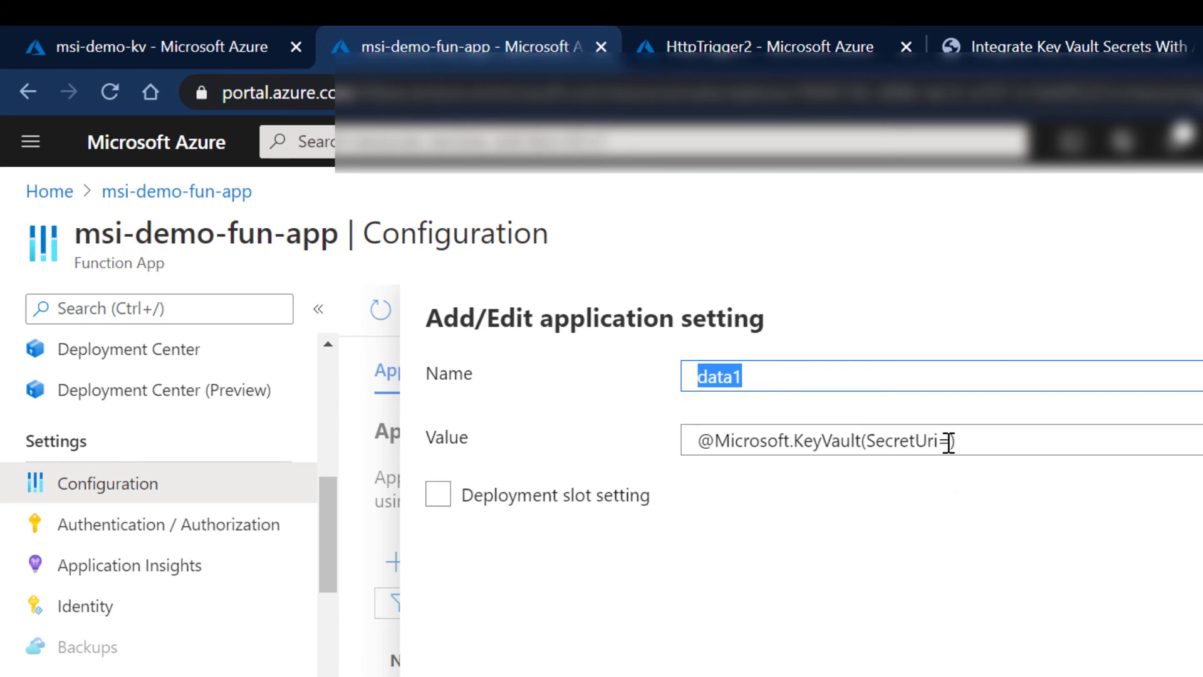
text(S)
key(BackSpace)
text(my)
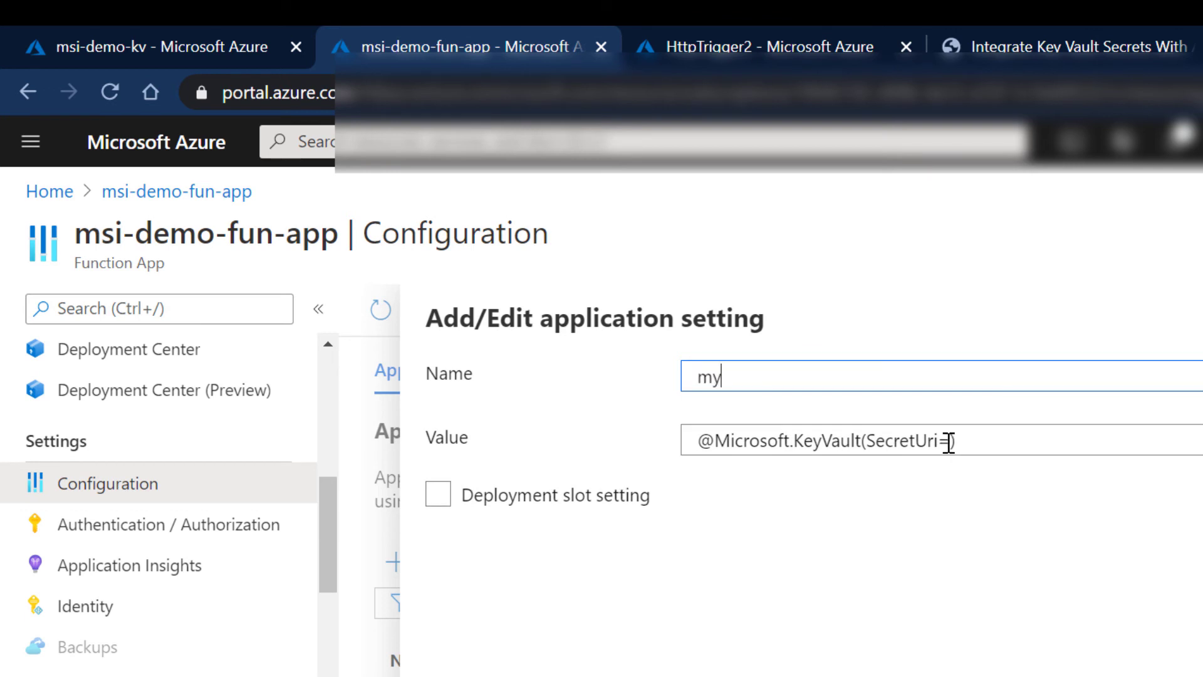
text(Secrete)
click(714, 441)
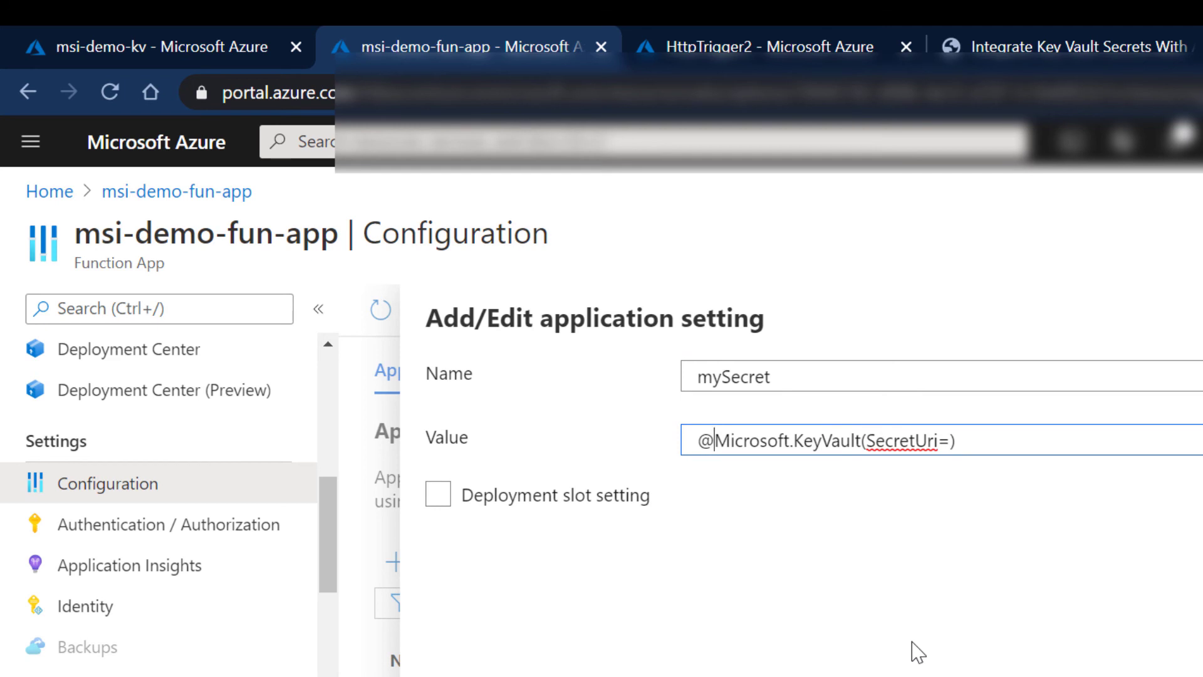
- Copy the Secret Identifier of the current version of the data secret in the msi-demo-kv key vault
click(141, 38)
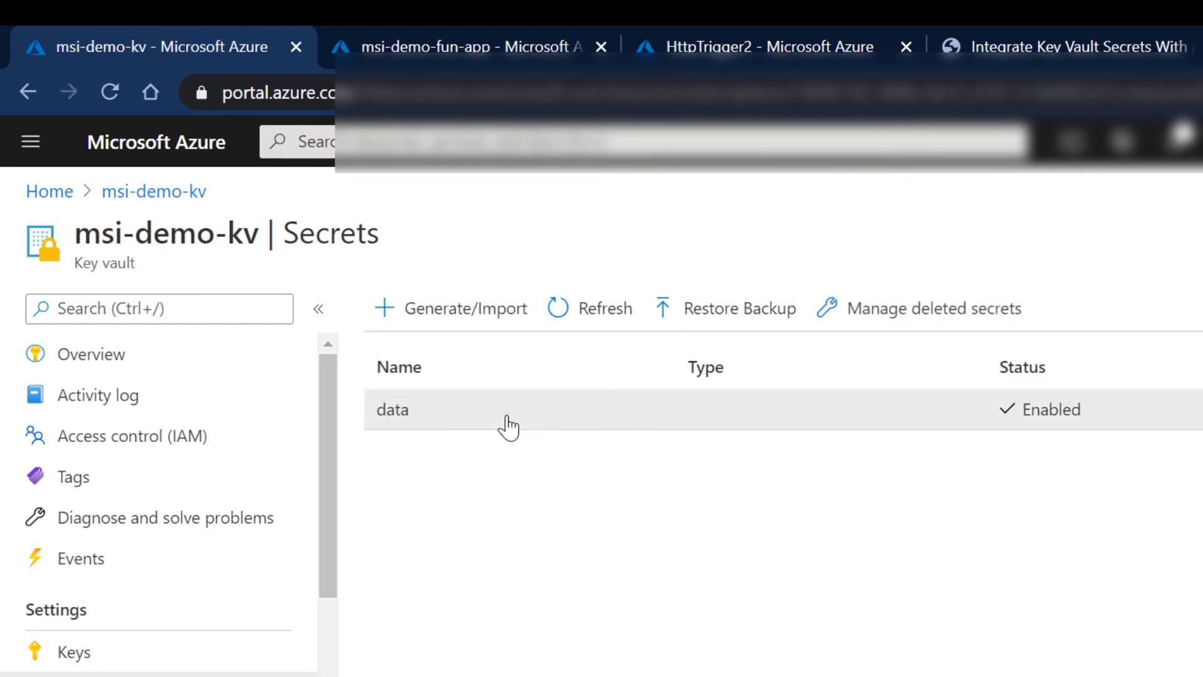
click(508, 428)
click(366, 461)
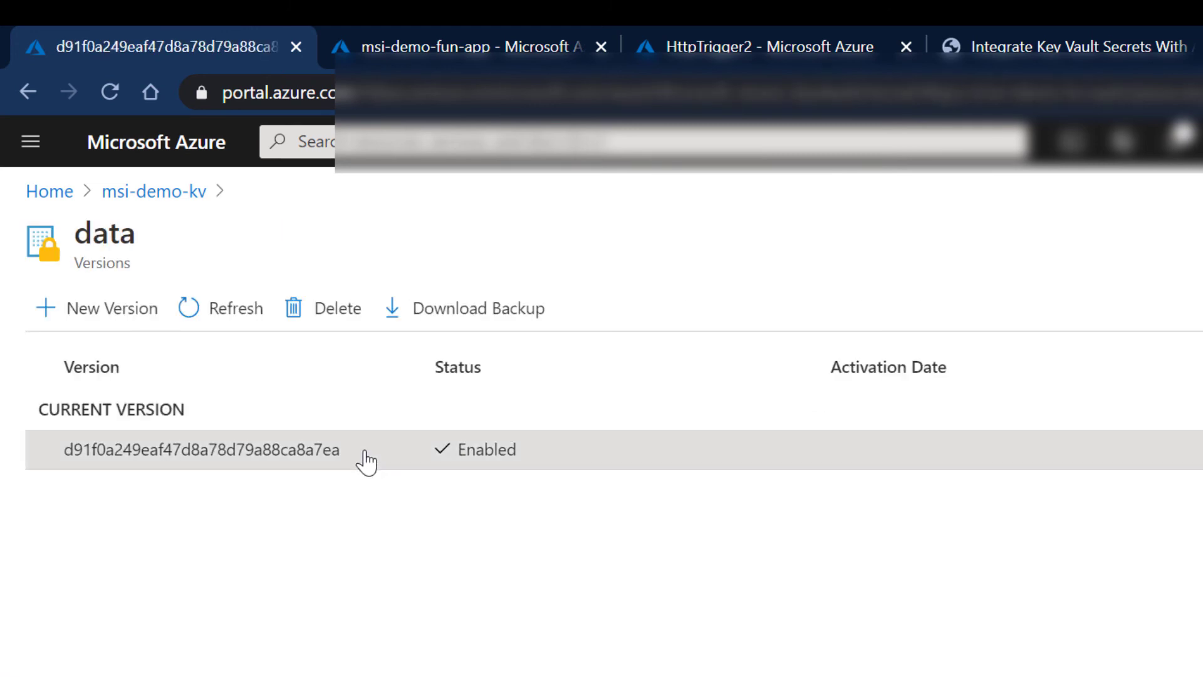
click(452, 537)
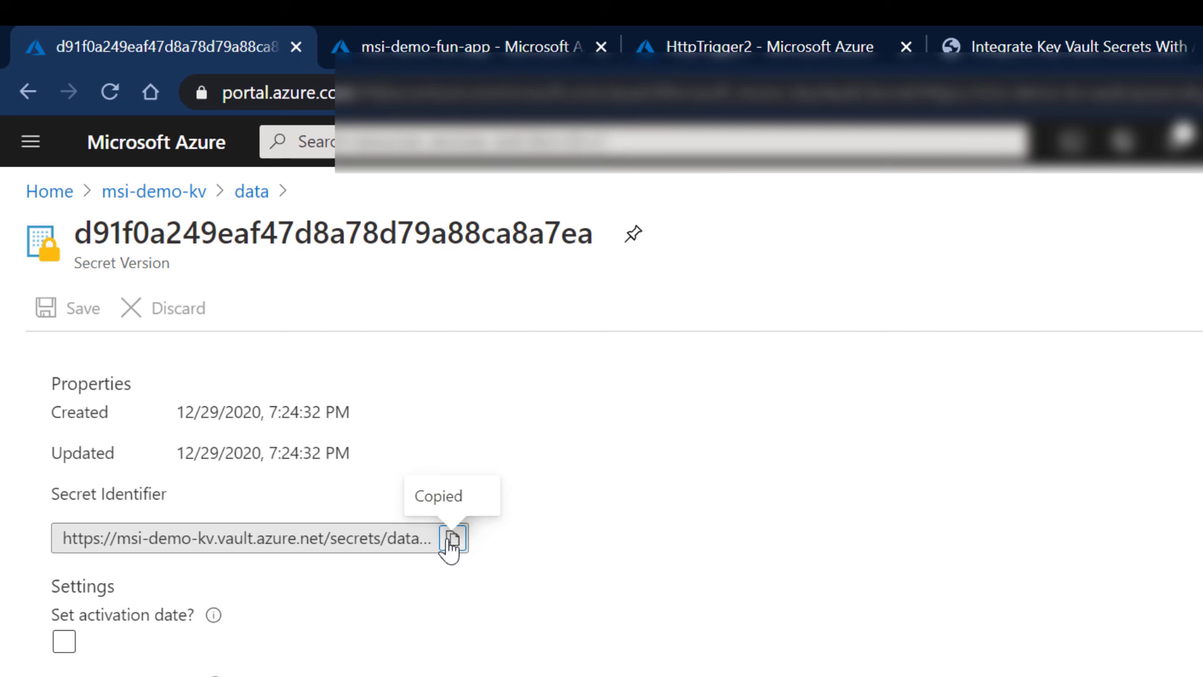
- Insert the copied secret identifier after SecretUri= in the value of msi-demo-fun-app's mySecret application setting
click(694, 34)
click(570, 31)
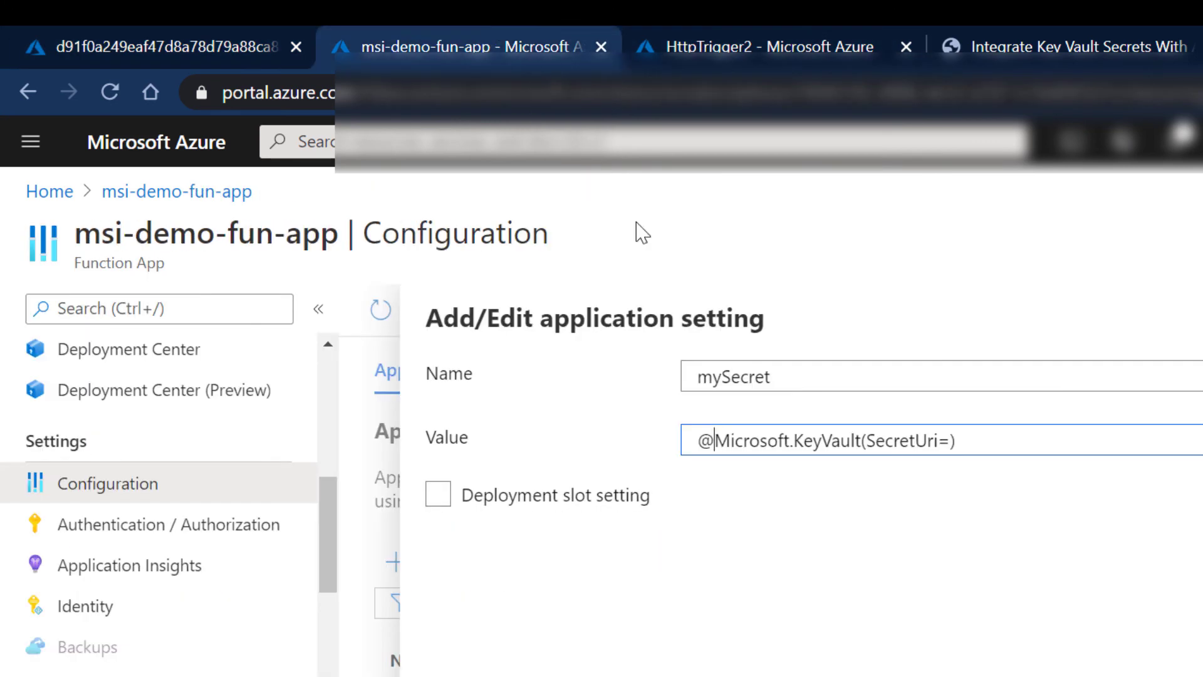
click(950, 440)
key(ctrl+v)
- Copy the setting name mySecret, accept the new application setting and save the function app's configuration
double_click(749, 379)
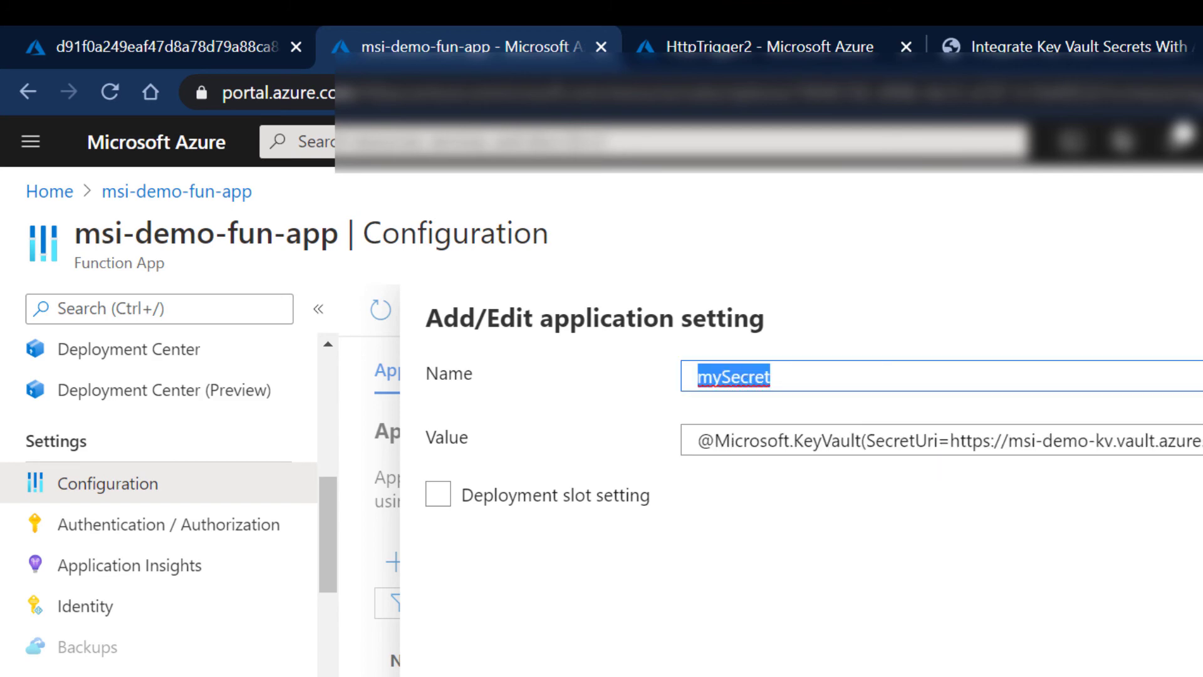
click(470, 675)
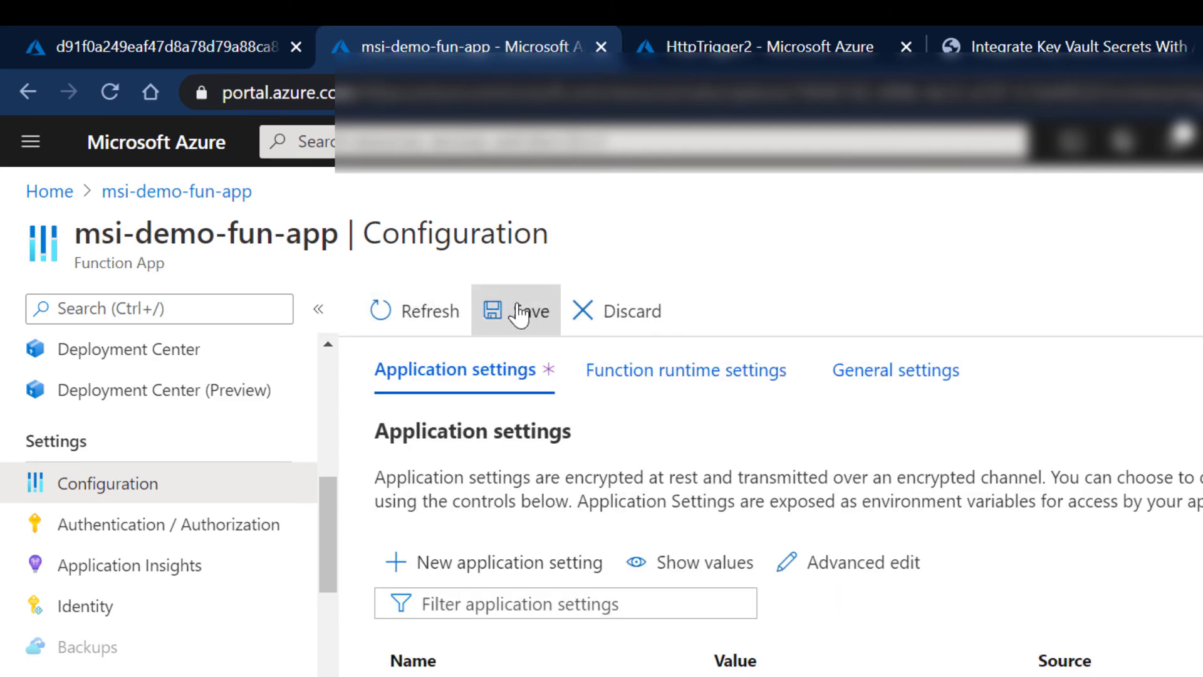
click(519, 313)
click(495, 463)
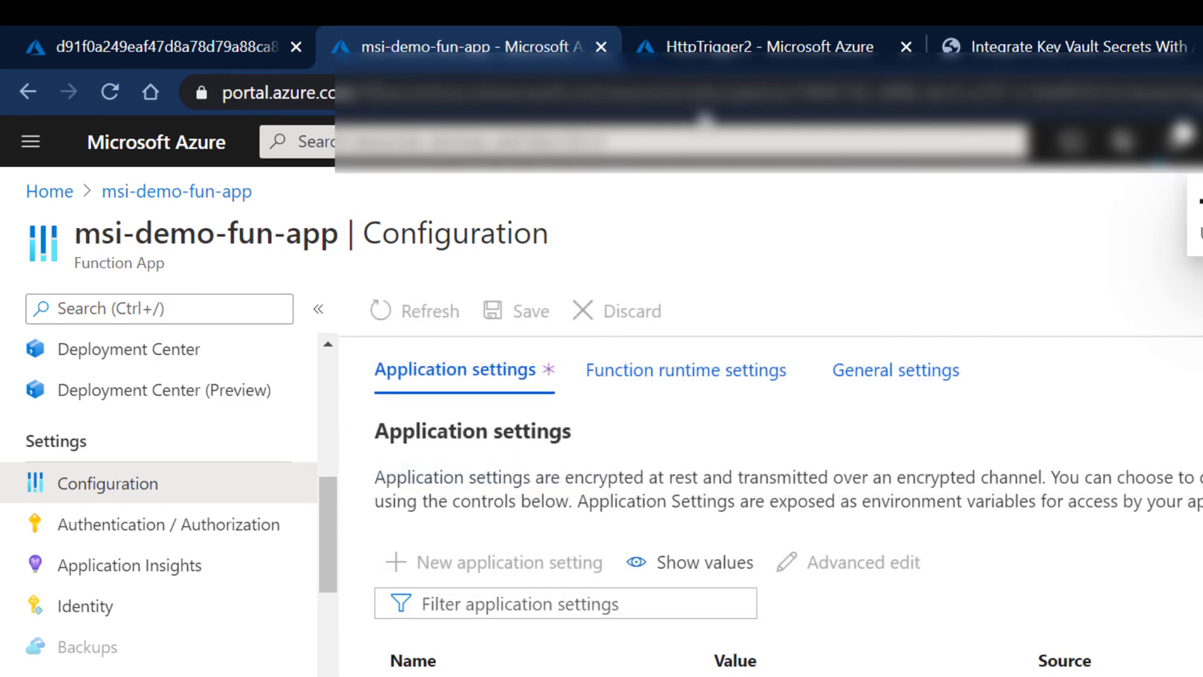
- In HttpTrigger2's run.csx, change the GetEnvironmentVariable argument on line 17 to mySecret and save the file
click(733, 55)
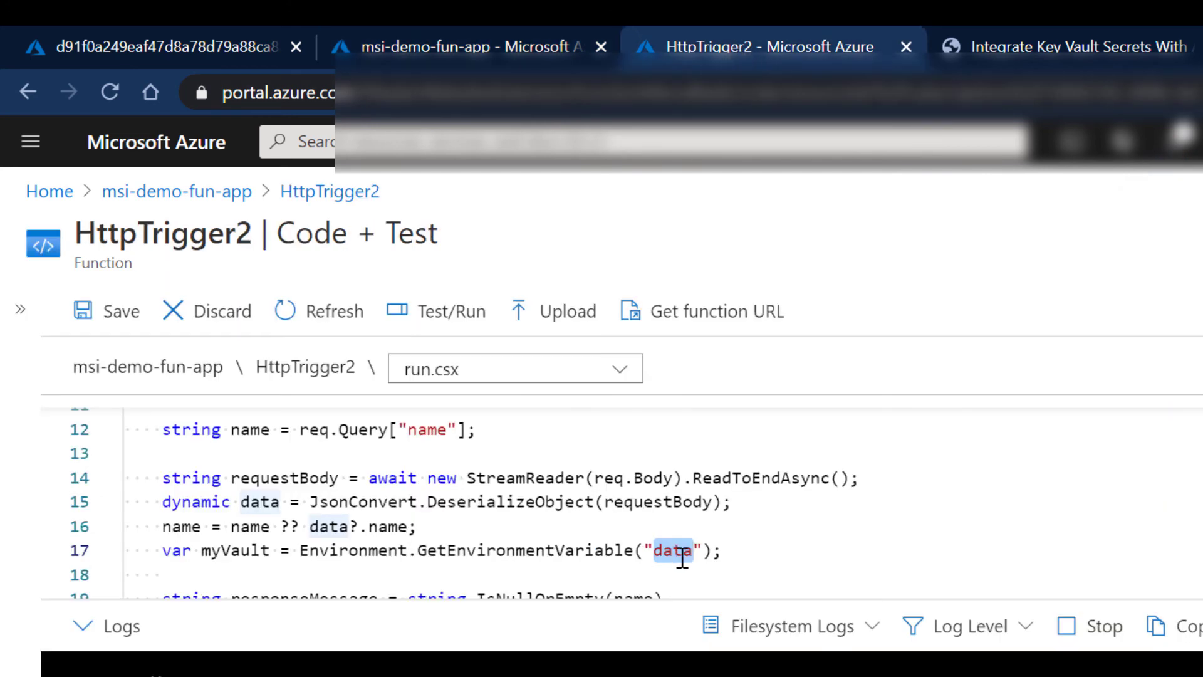
text(mySecret)
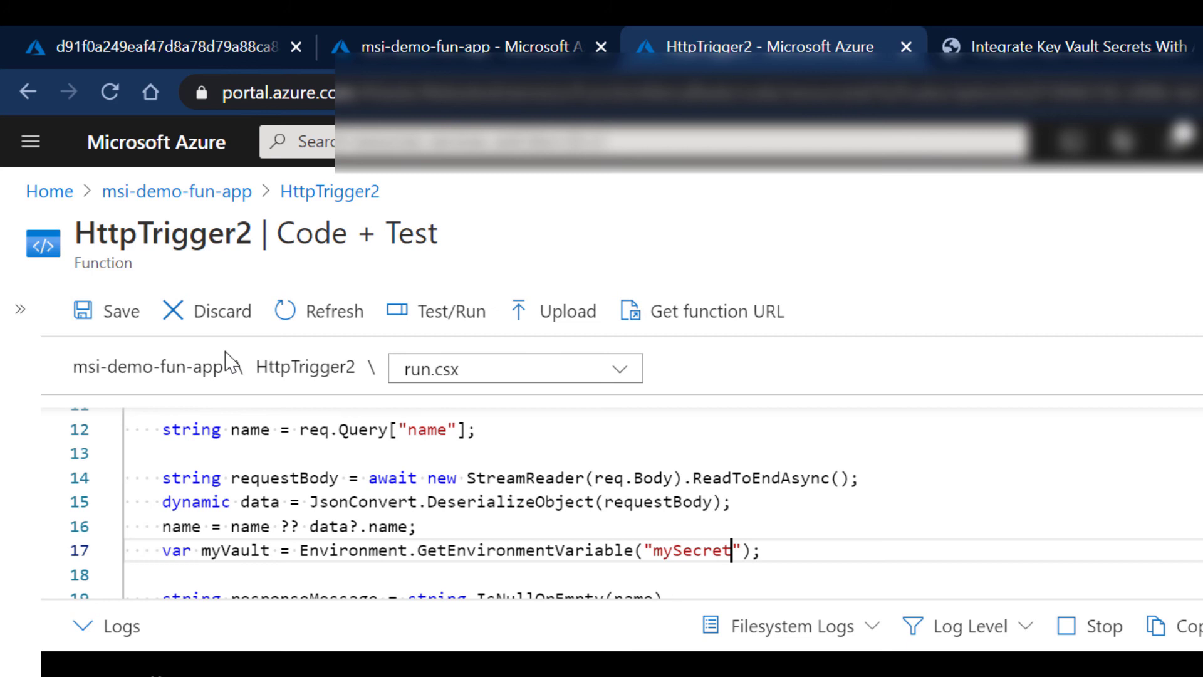
click(117, 320)
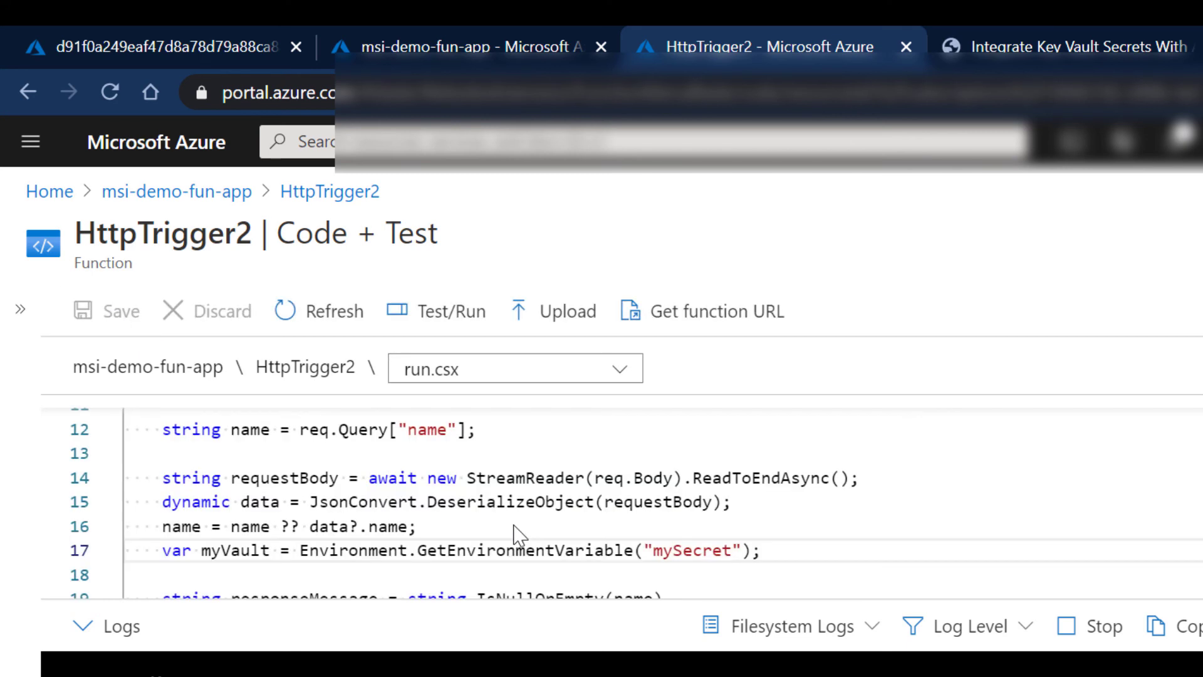
- Test-run HttpTrigger2 and examine the secret value in its HTTP response content
click(486, 34)
click(714, 45)
click(434, 313)
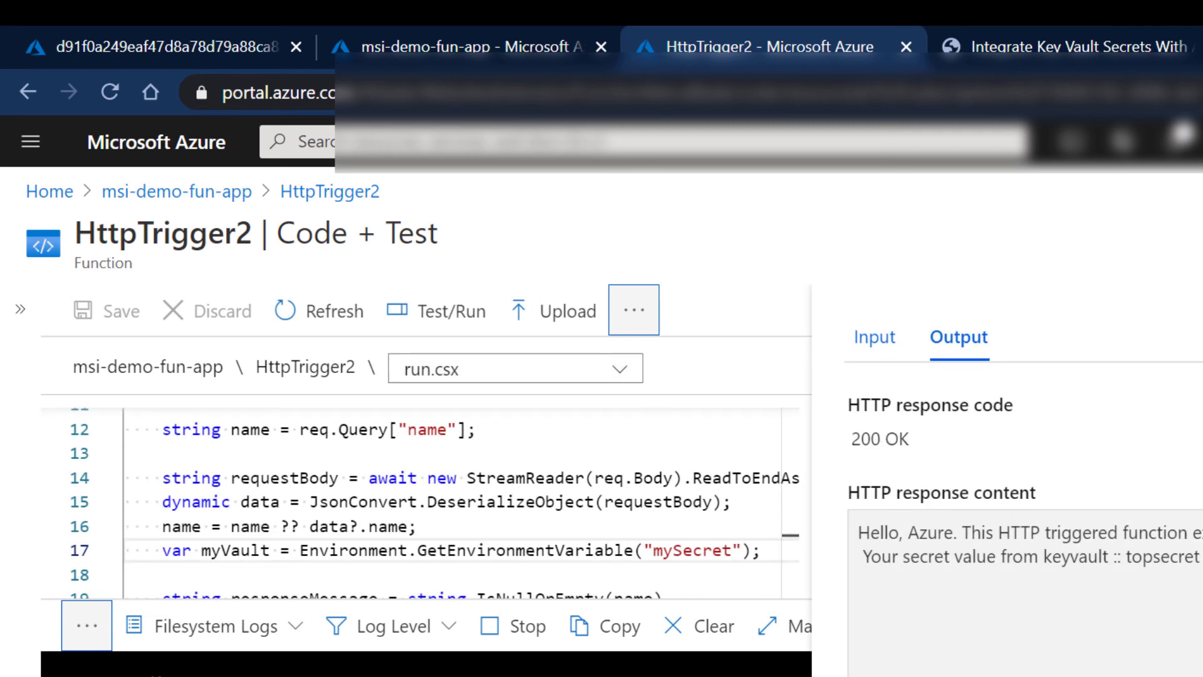
drag(1200, 556, 854, 533)
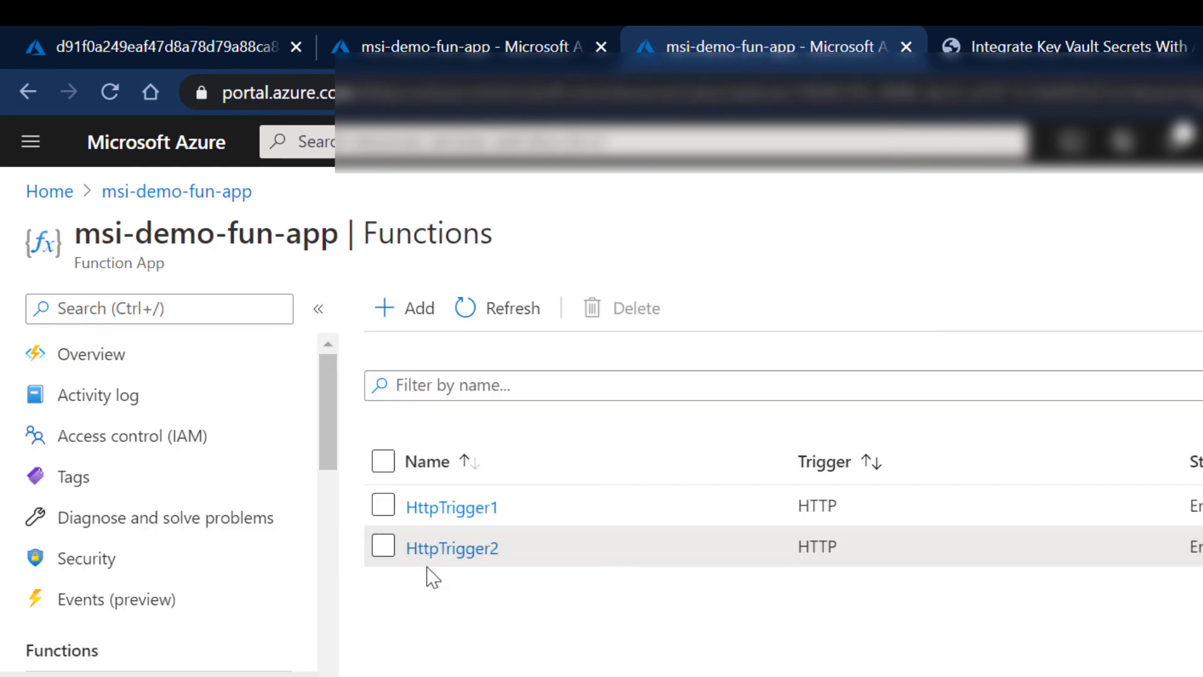
- Open the overview of the msi-demo-fun-app function app
click(173, 361)
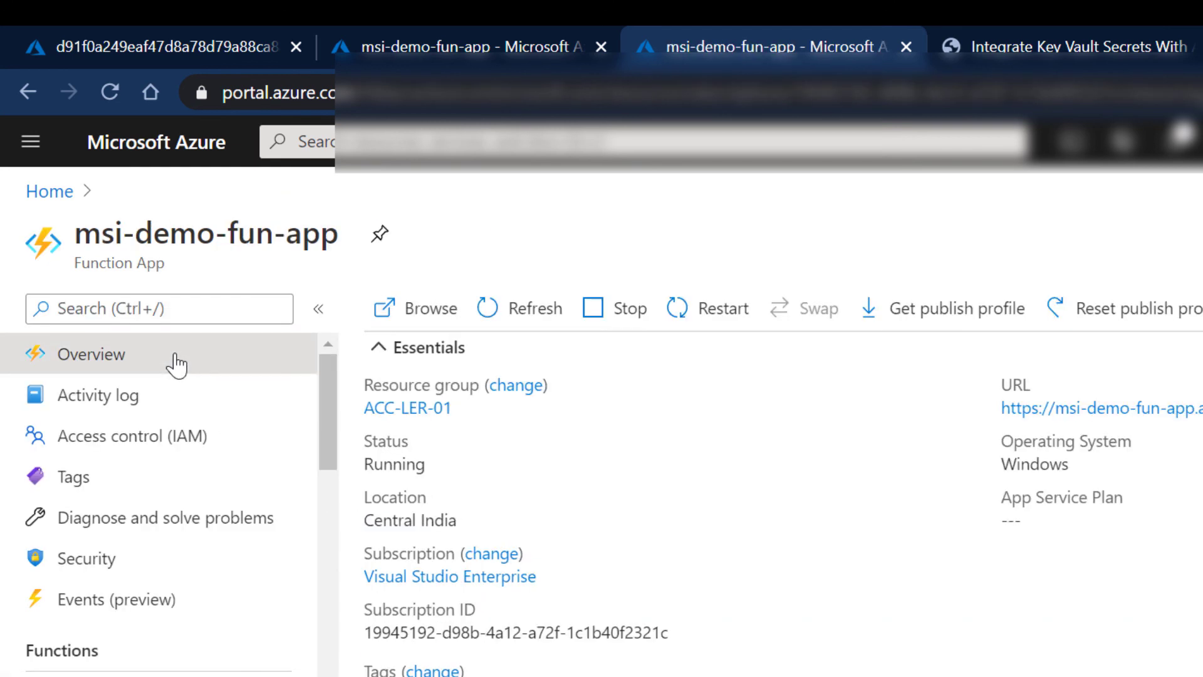